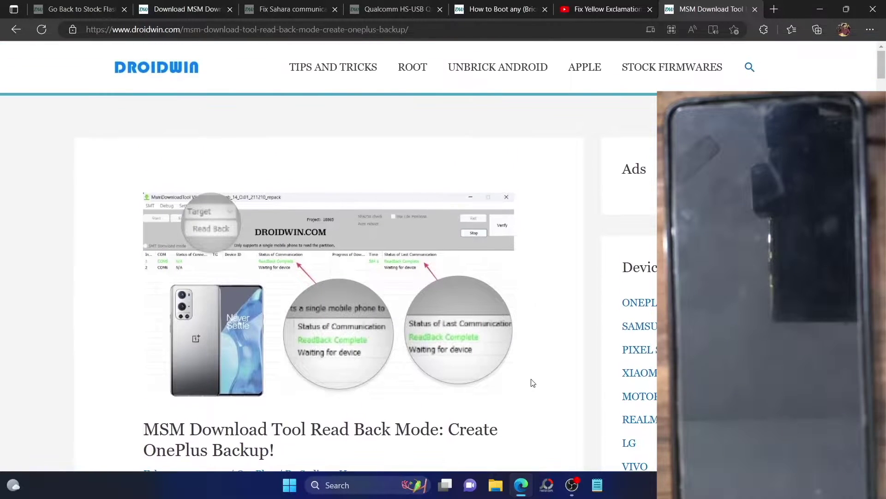
- Scroll through the open article in Microsoft Edge
scroll(533, 382, "down", 2)
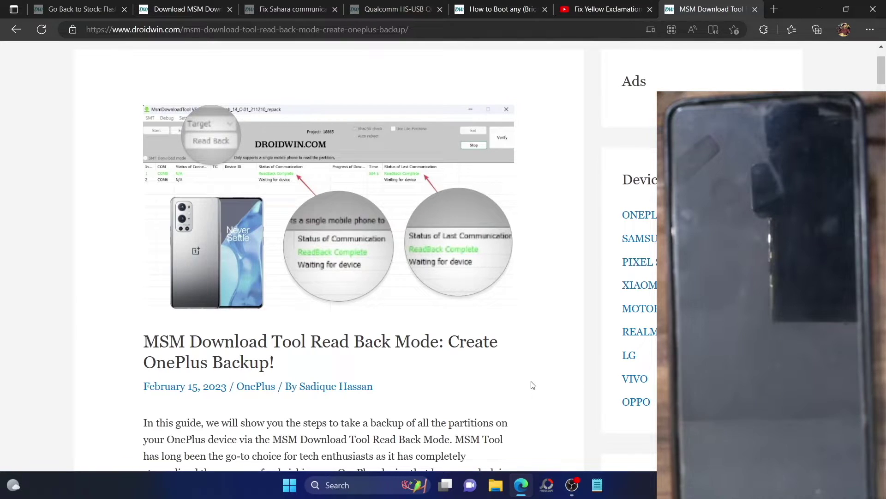
scroll(533, 385, "down", 1)
scroll(534, 385, "down", 15)
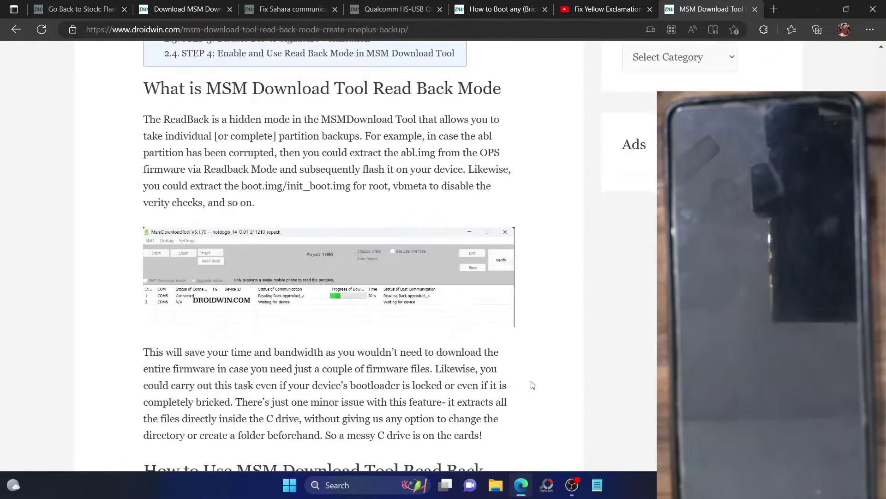
scroll(534, 385, "down", 15)
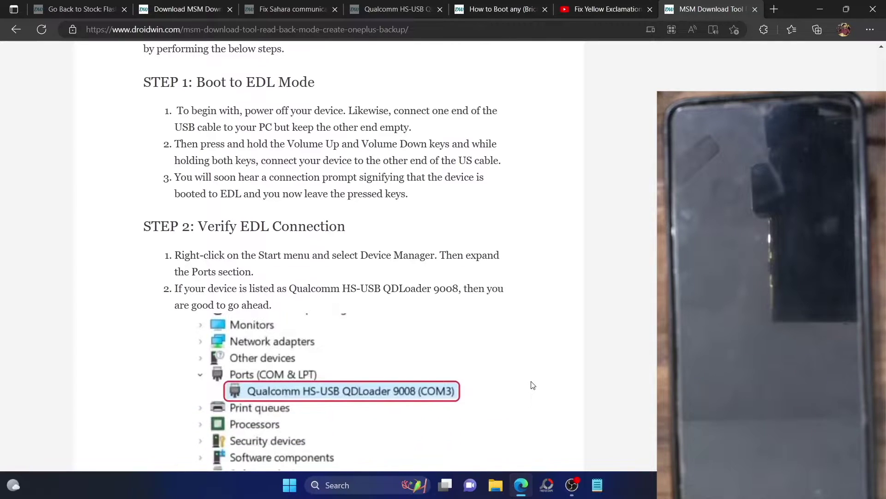
scroll(531, 385, "down", 6)
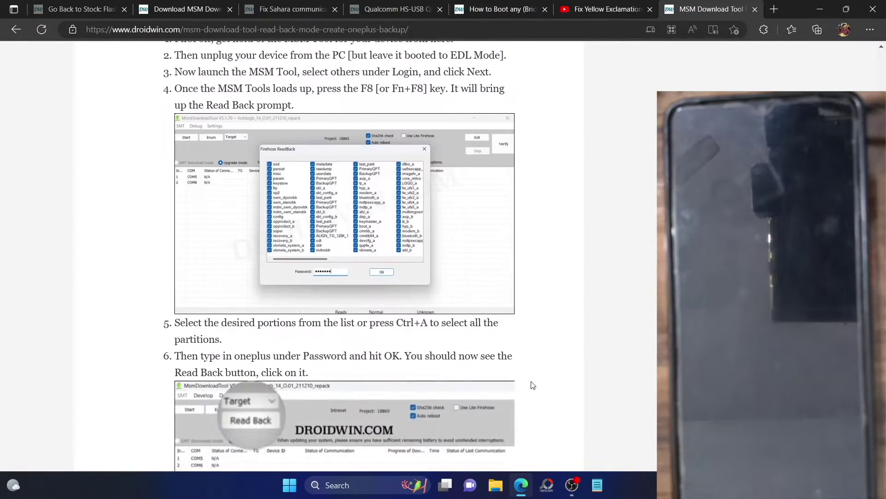
scroll(531, 386, "up", 2)
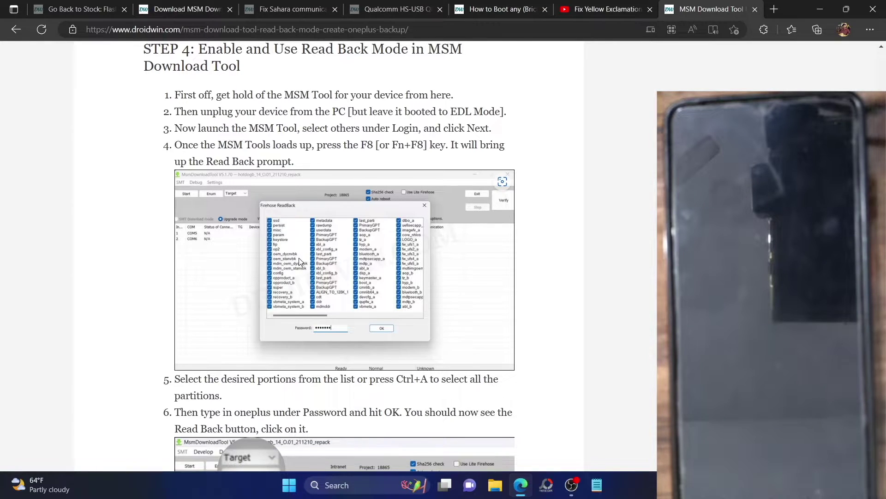
scroll(301, 263, "up", 1)
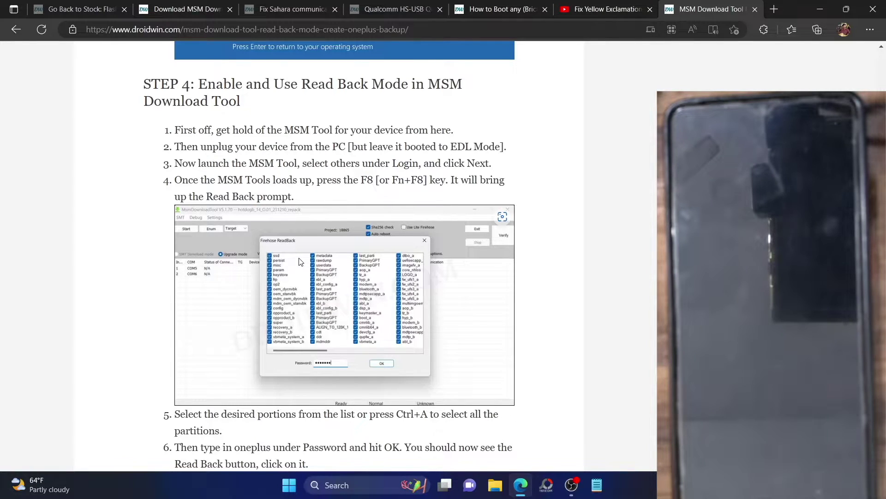
scroll(300, 262, "up", 10)
scroll(299, 261, "up", 5)
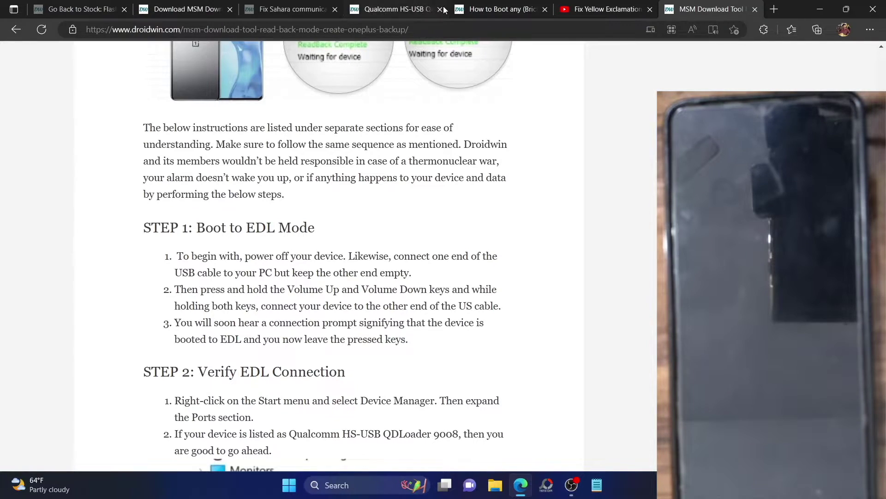
- Switch to the EDL boot guide, review Method 1, then bring up File Explorer
left_click(496, 9)
scroll(444, 172, "up", 10)
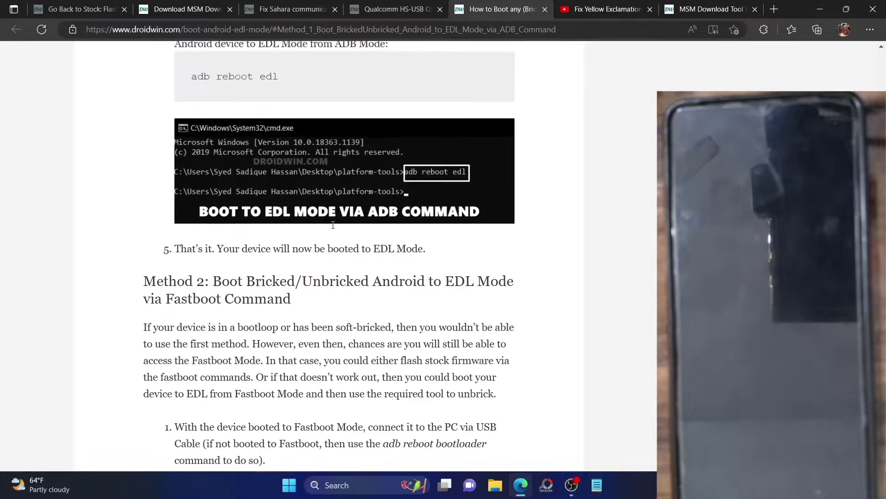
scroll(333, 225, "up", 2)
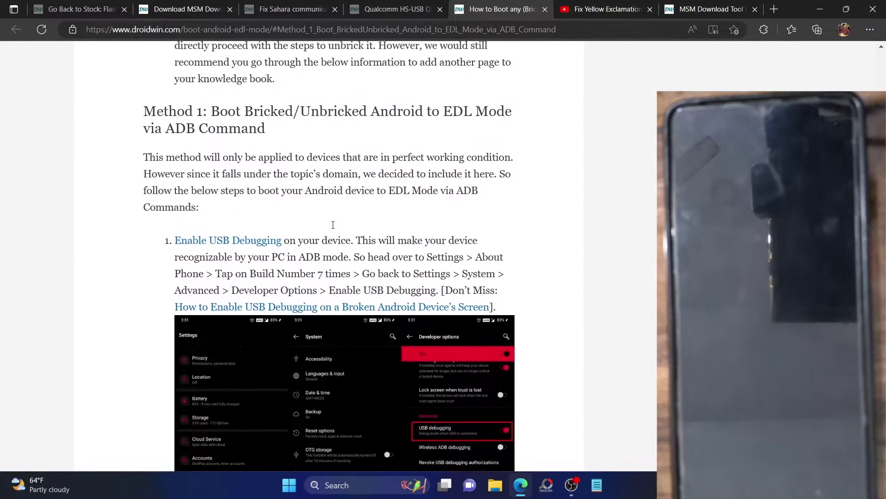
scroll(332, 221, "down", 2)
left_click(488, 495)
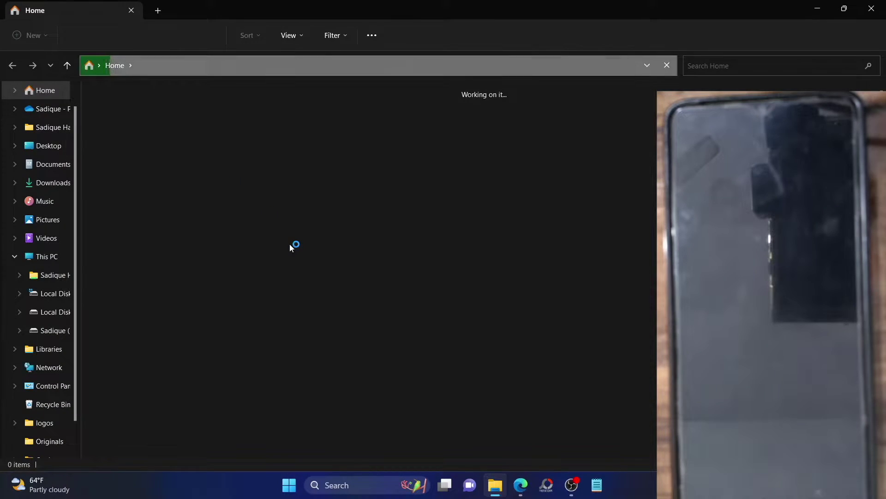
- Open E:\platform-tools and launch a Command Prompt there using cmd in the address bar
left_click(50, 333)
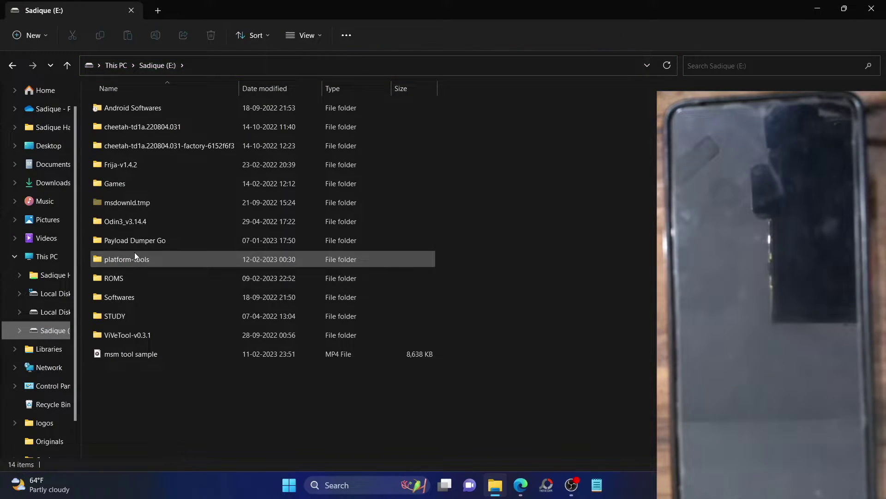
double_click(134, 257)
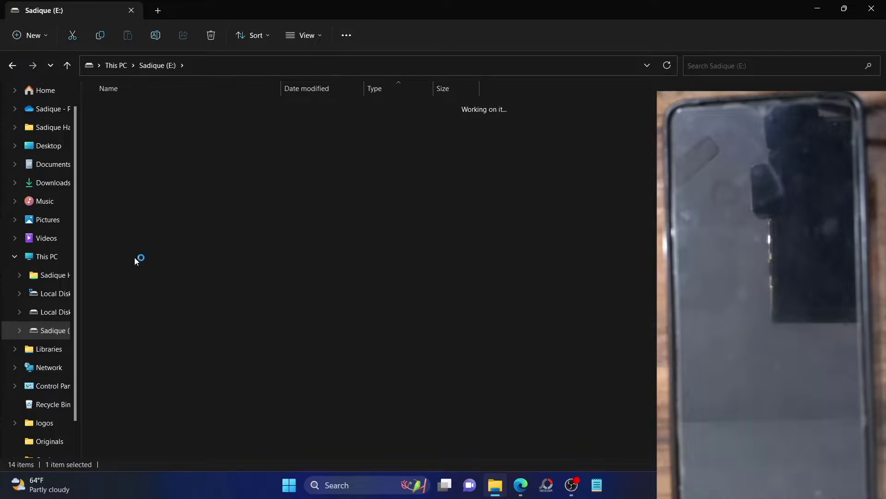
left_click(320, 65)
type("cmd")
key("Return")
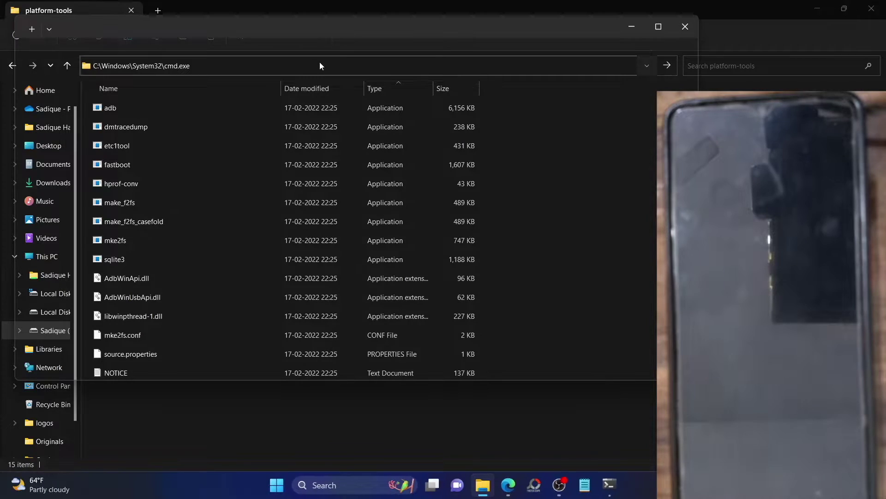
- Draft 'adb reboot edl' and 'adb reboot bootloader' without running either, then return to Edge
type("adb r4e")
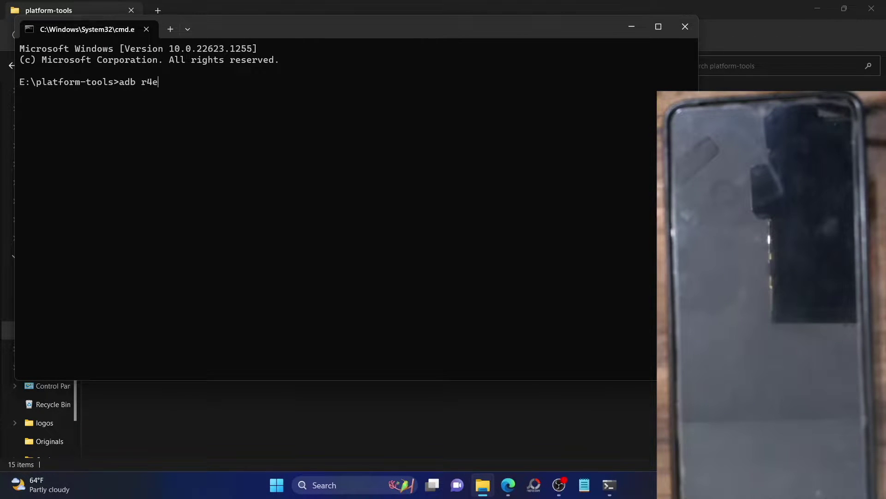
key("BackSpace")
type("eboot")
type(" wed")
key("BackSpace")
key("BackSpace")
key("BackSpace")
type("edl")
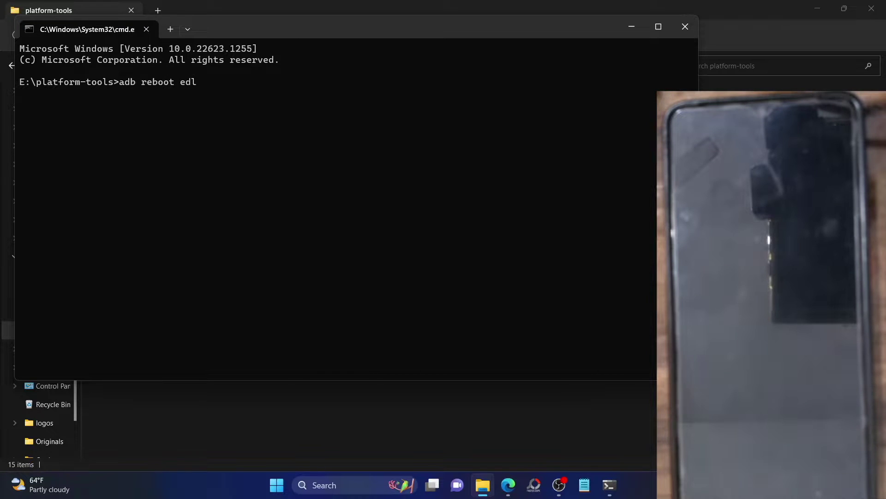
key("BackSpace")
key("BackSpace")
key("BackSpace")
type("bootloader")
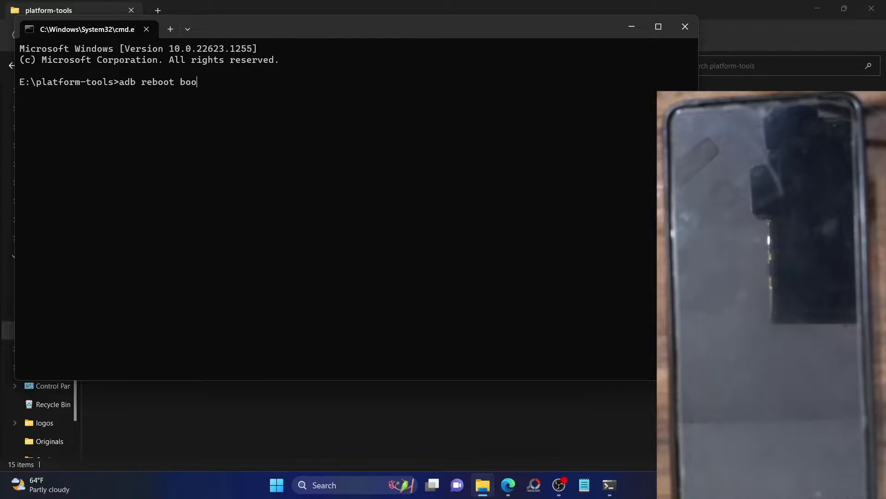
key("BackSpace")
key("BackSpace")
key("BackSpace")
key("BackSpace")
key("BackSpace")
key("BackSpace")
key("BackSpace")
key("BackSpace")
key("BackSpace")
key("BackSpace")
key("BackSpace")
key("BackSpace")
key("BackSpace")
key("BackSpace")
key("BackSpace")
key("BackSpace")
key("BackSpace")
key("BackSpace")
key("BackSpace")
key("BackSpace")
key("BackSpace")
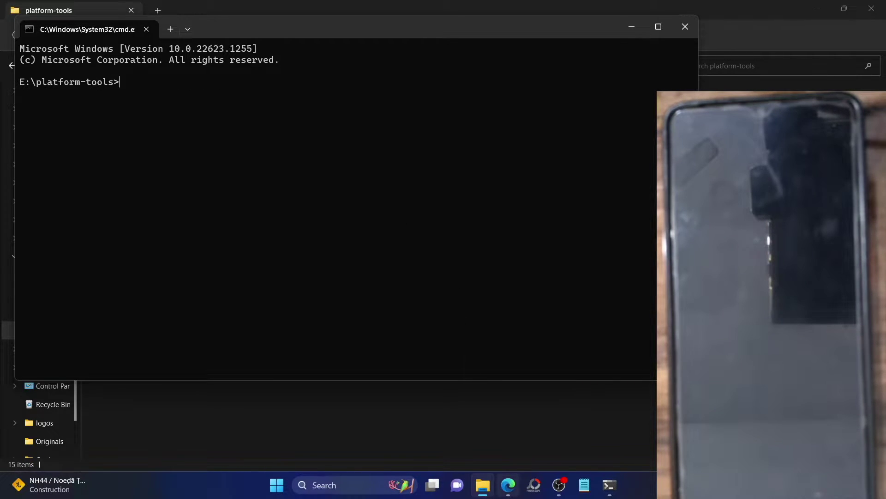
left_click(508, 485)
- Scroll to Method 2's fastboot oem edl / reboot-edl commands and highlight parts of them
scroll(376, 276, "down", 3)
scroll(375, 273, "down", 10)
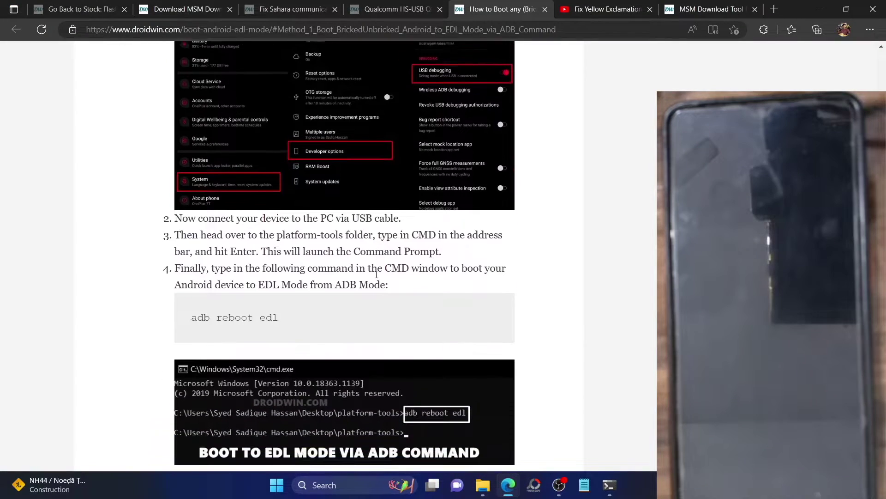
scroll(376, 274, "down", 10)
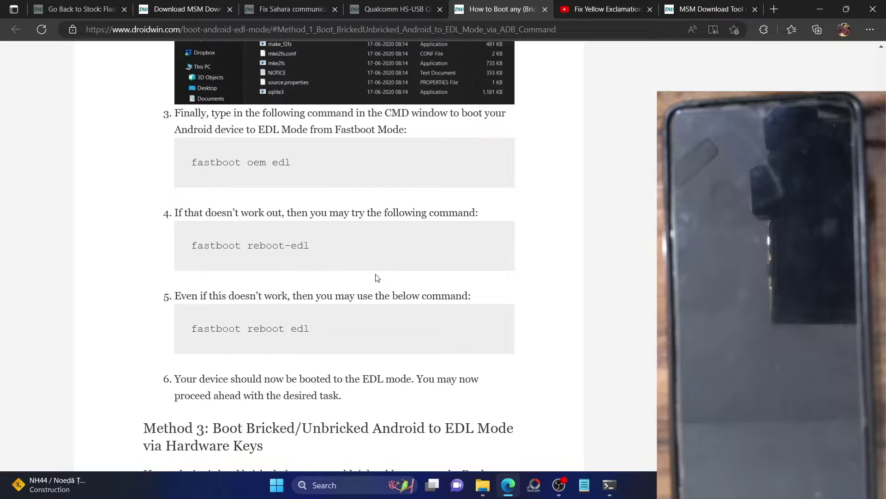
left_click_drag(291, 327, 284, 327)
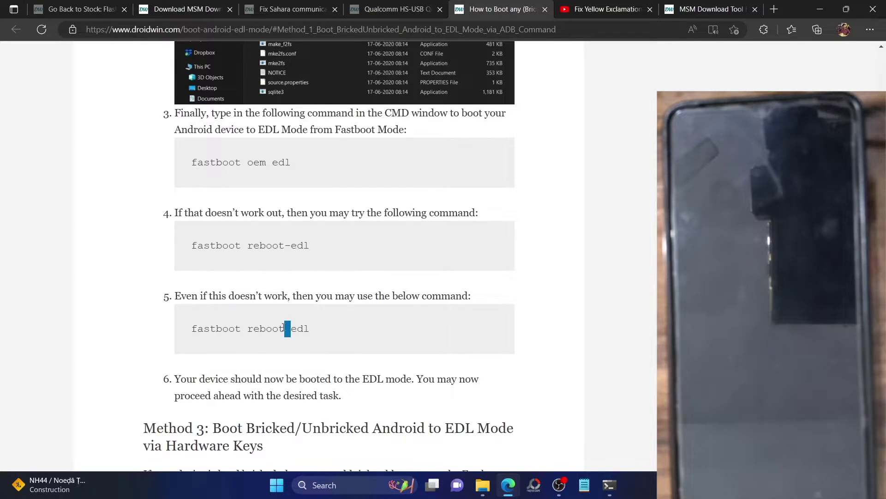
double_click(265, 248)
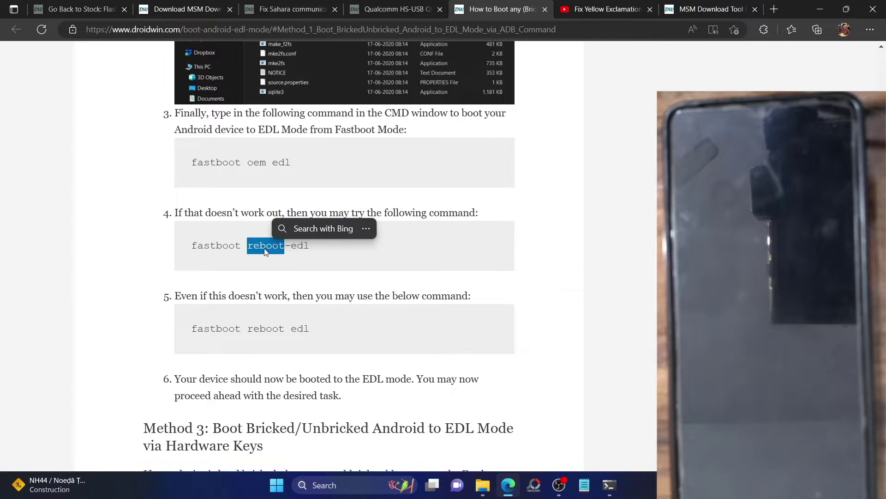
left_click(240, 165)
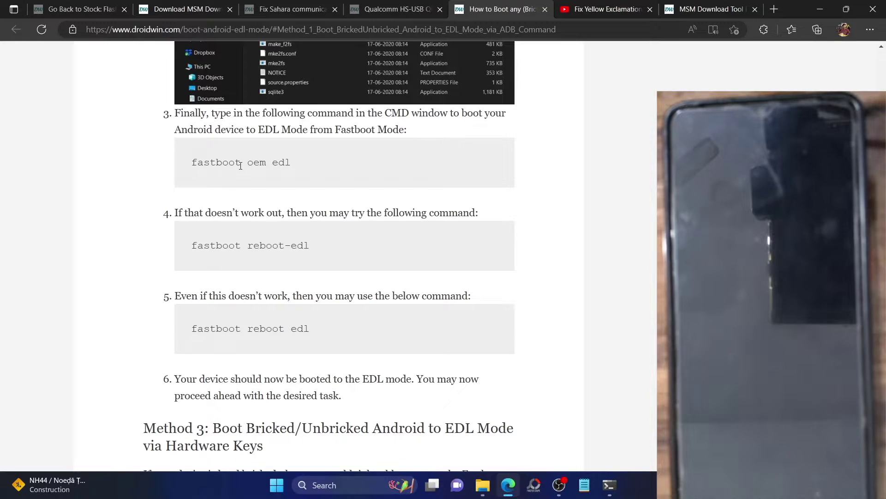
- Read the MSM article's Boot to EDL Mode and Verify EDL Connection steps, then open the system tools list
left_click(708, 10)
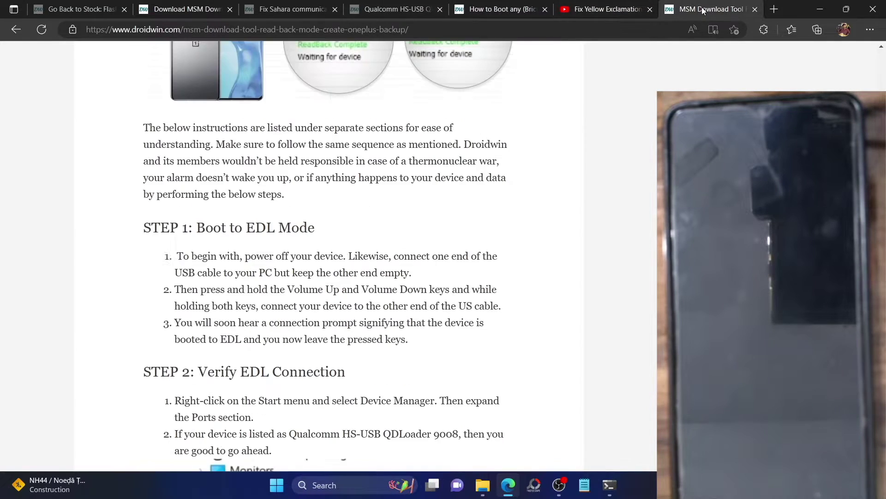
scroll(360, 257, "down", 1)
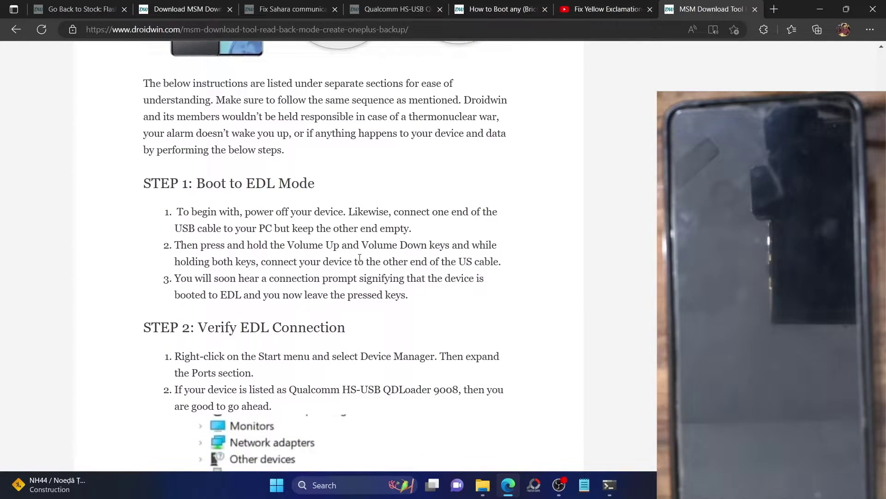
double_click(267, 212)
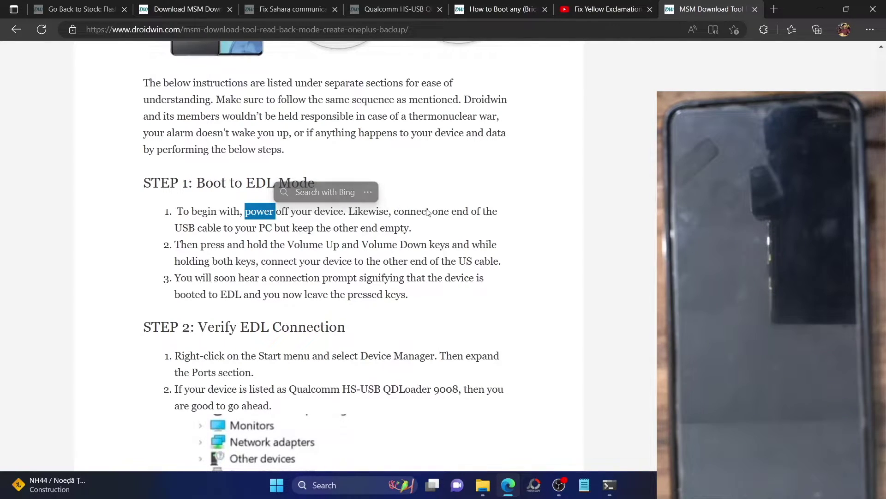
left_click(313, 244)
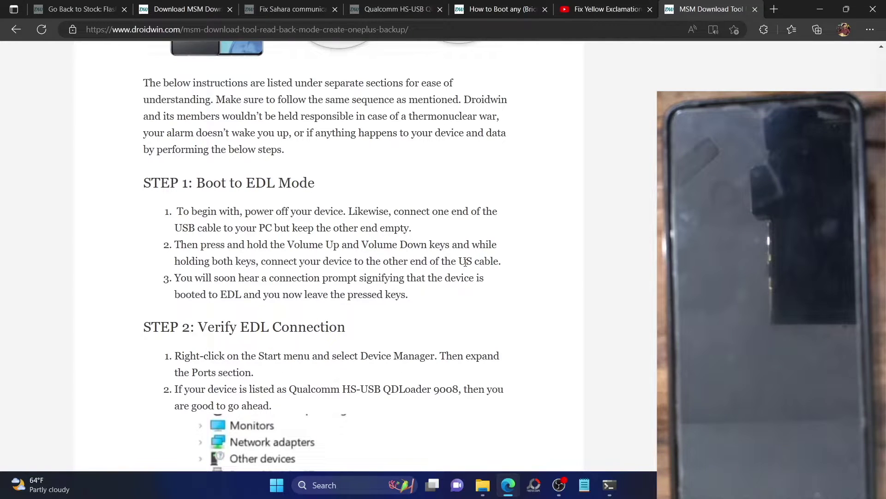
scroll(355, 279, "down", 1)
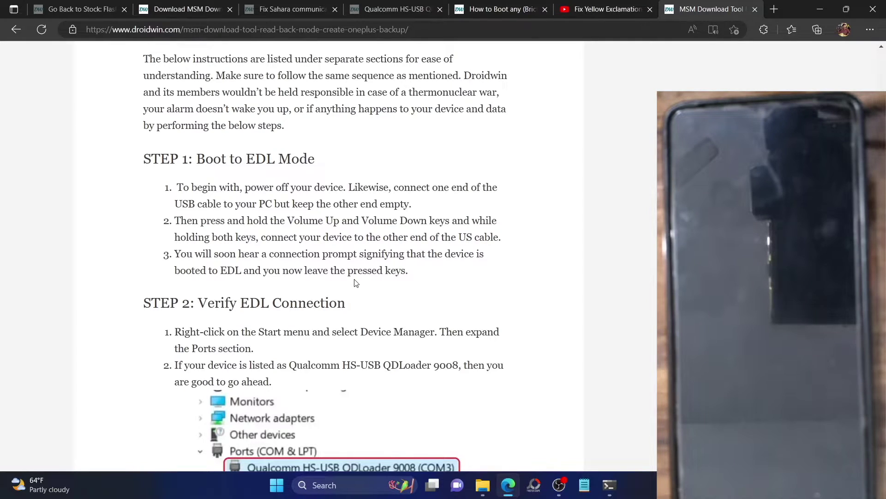
scroll(355, 283, "down", 1)
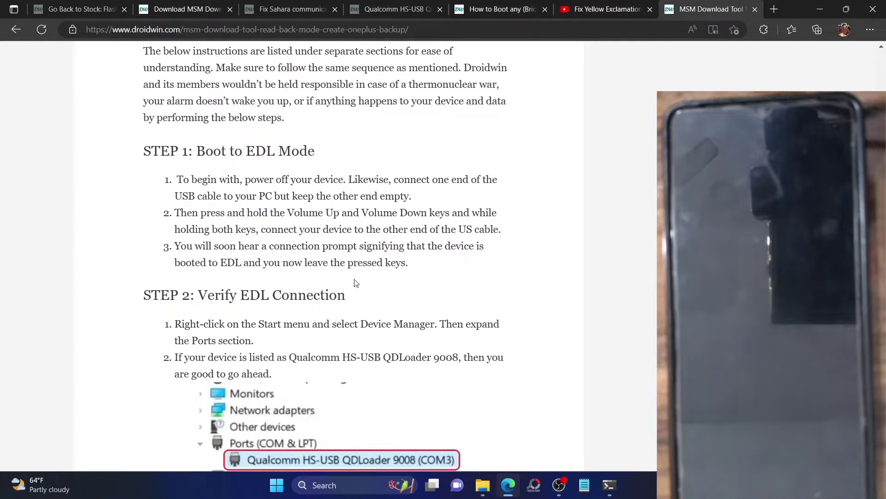
right_click(273, 483)
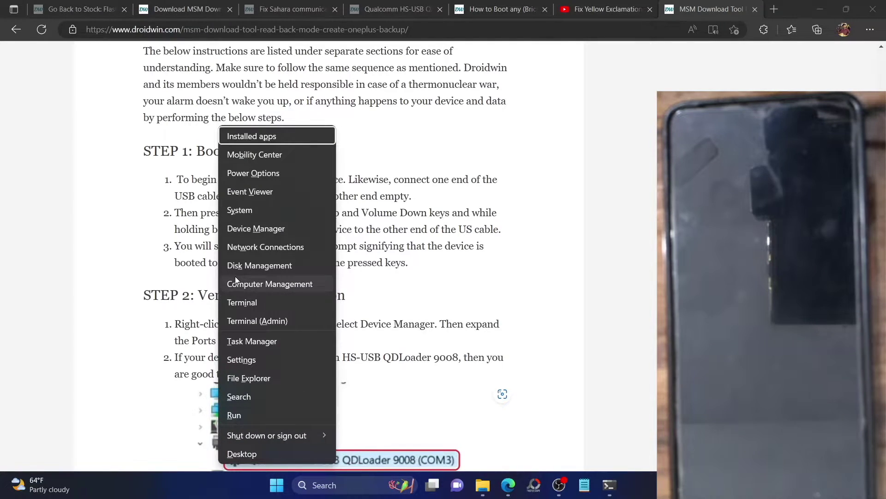
- Check the Qualcomm HS-USB QDLoader 9008 (COM5) port in Device Manager, then scroll to the article's QHSUSB_BULK note
left_click(234, 229)
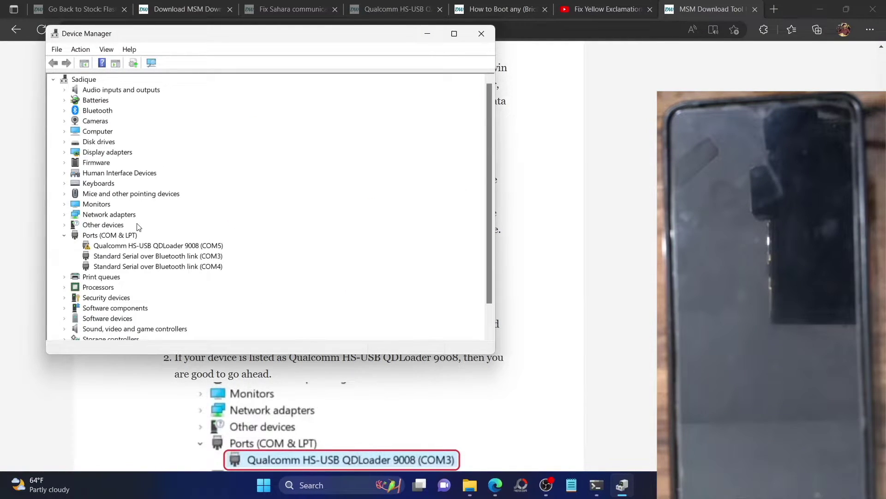
left_click(129, 248)
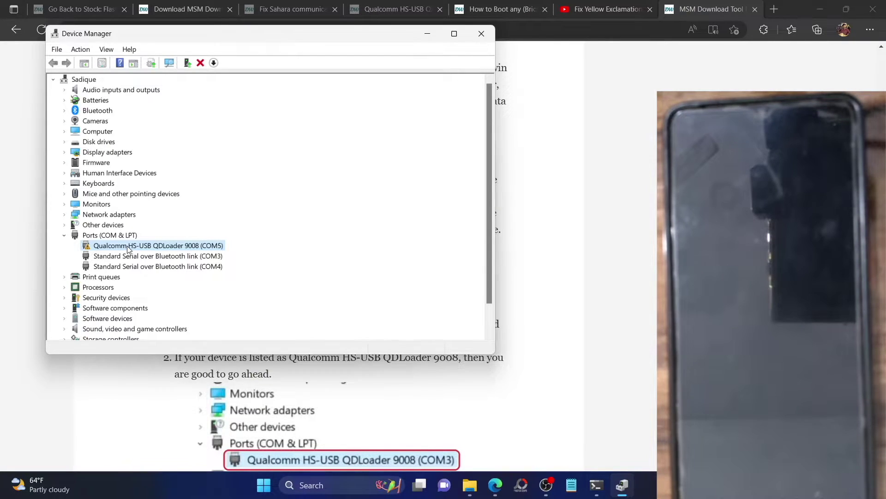
left_click(547, 307)
scroll(545, 306, "down", 6)
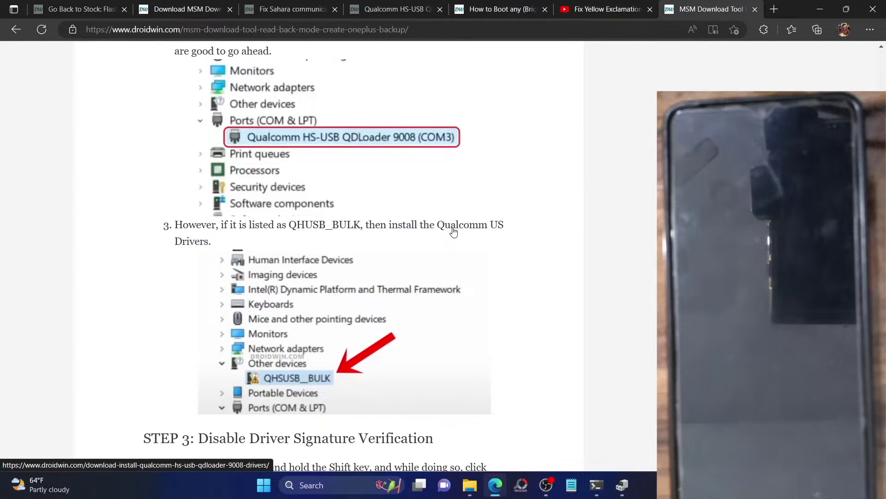
- Compare Device Manager's port entry with the article while scrolling to STEP 3: Disable Driver Signature Verification
left_click(295, 30)
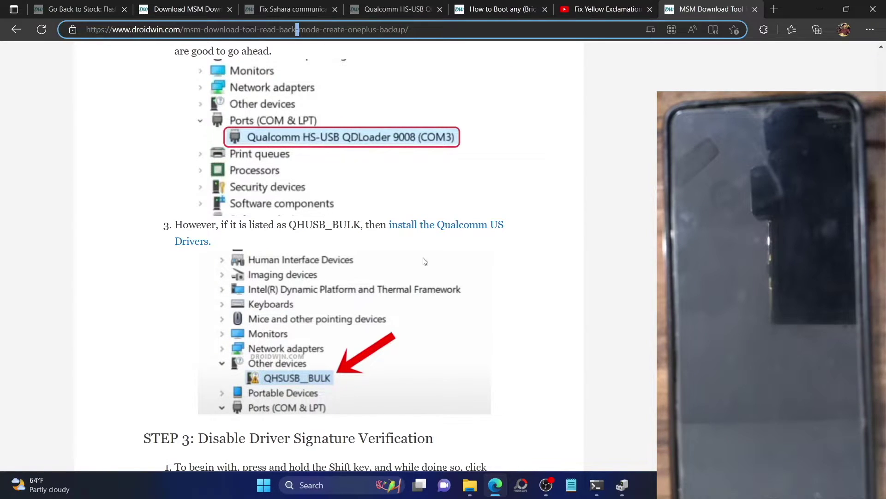
left_click(624, 485)
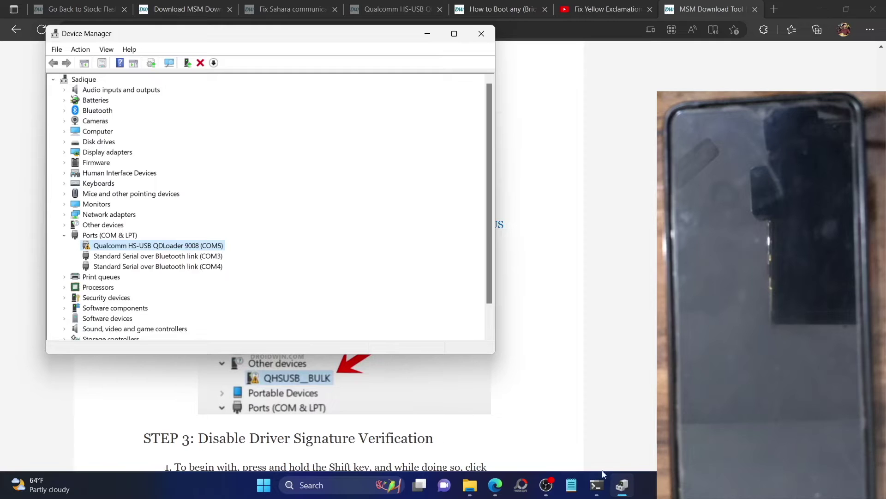
left_click(139, 396)
scroll(141, 397, "down", 1)
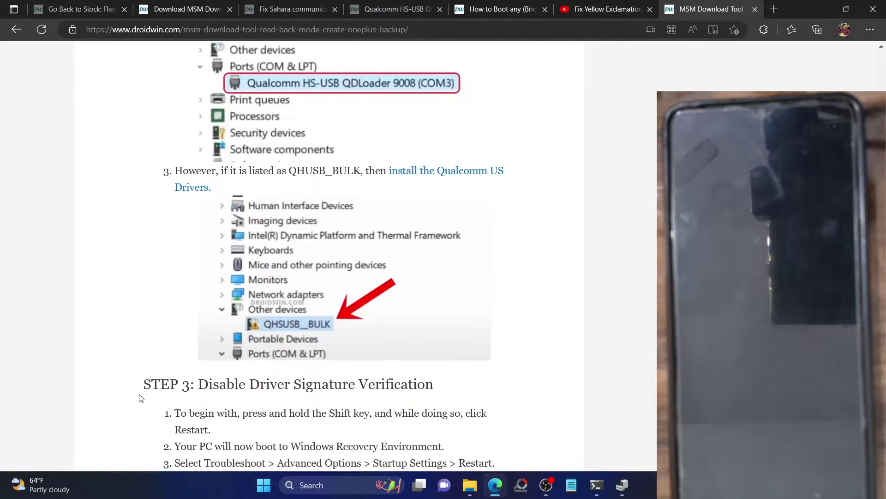
scroll(141, 398, "down", 2)
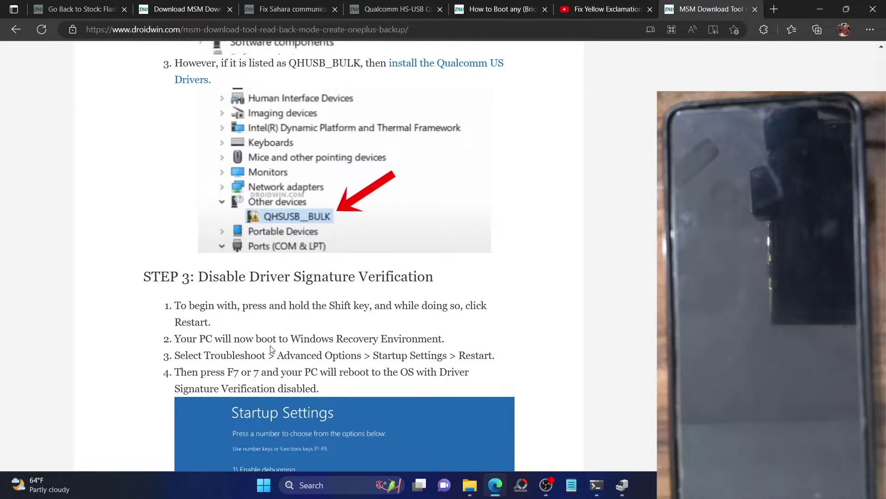
left_click(622, 484)
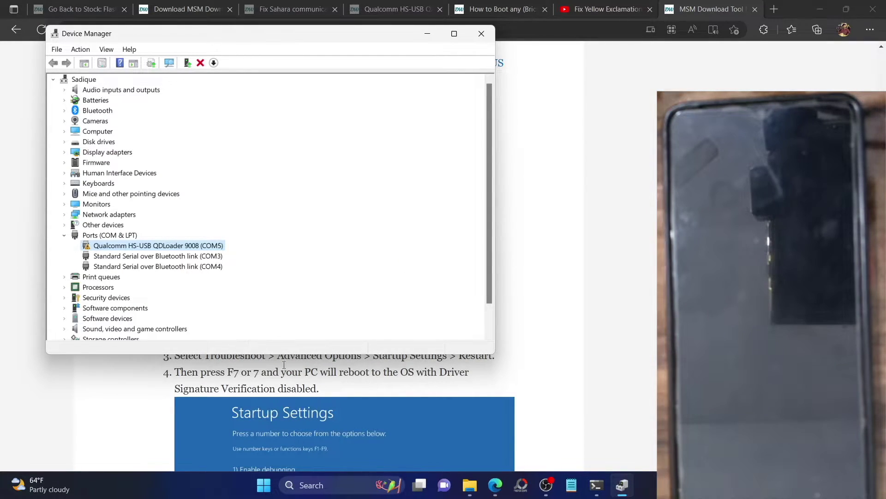
left_click(297, 387)
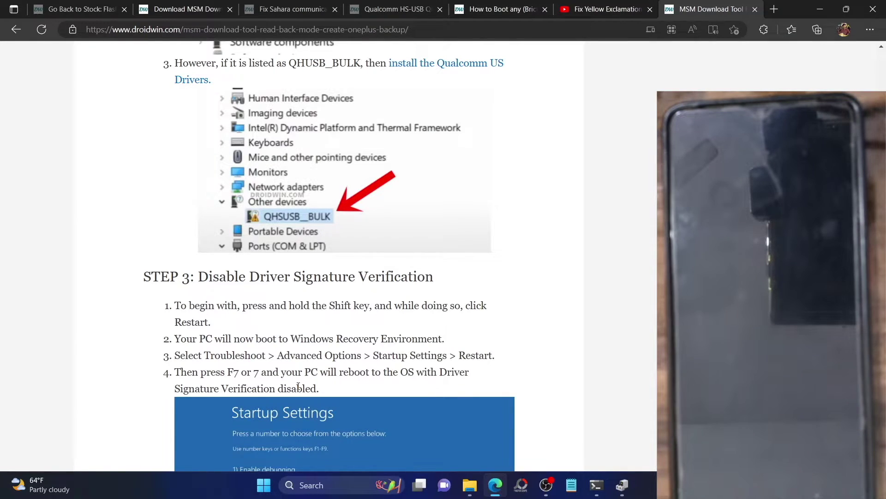
scroll(298, 386, "down", 1)
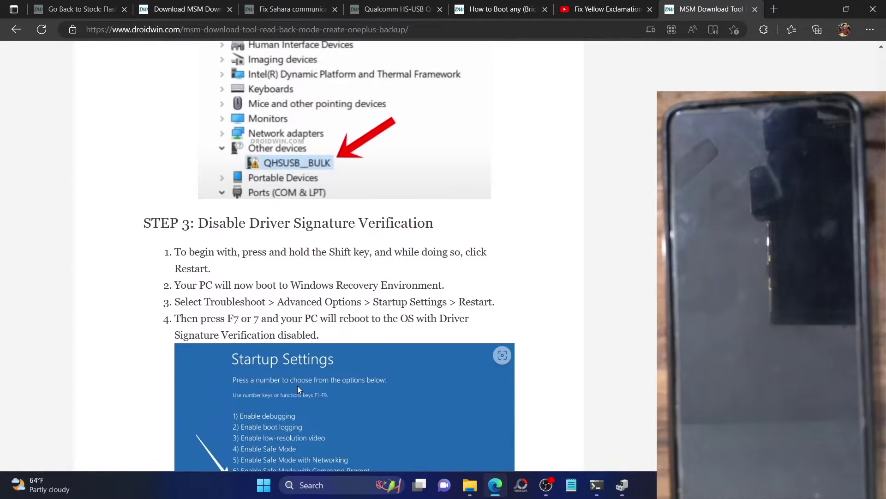
- Look at the Start menu's power choices and dismiss them without restarting
left_click(263, 486)
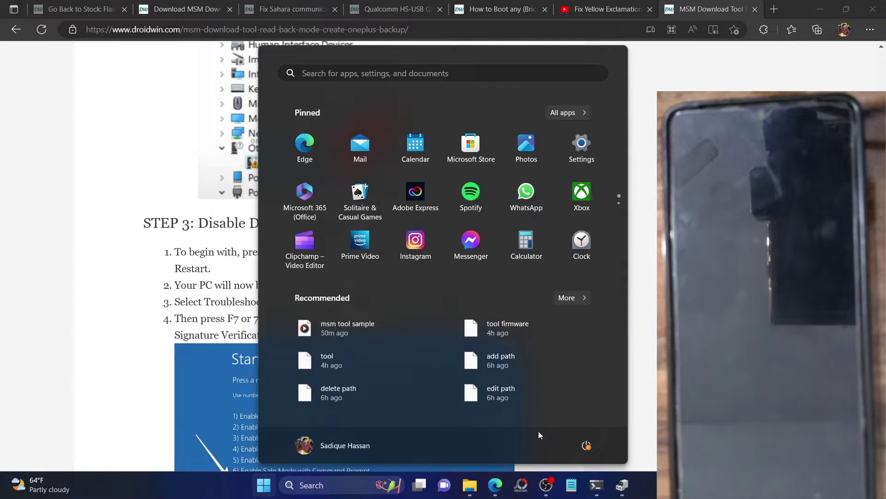
left_click(587, 445)
key("Escape")
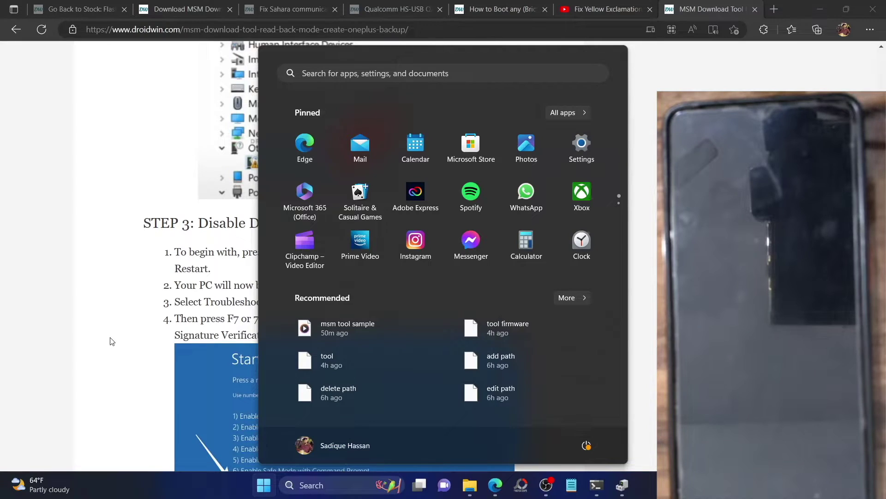
left_click(110, 341)
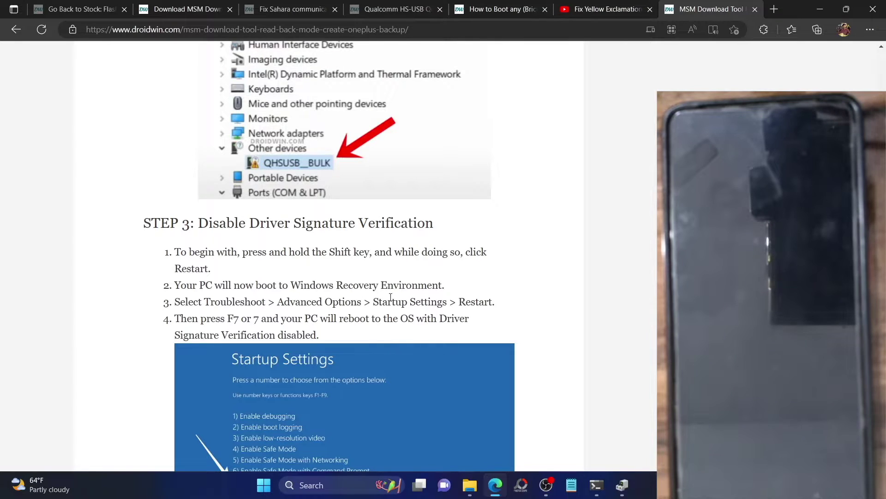
- Scroll to the Startup Settings screenshot, then switch to the 'Fix Yellow Exclamation' YouTube video
scroll(469, 298, "down", 2)
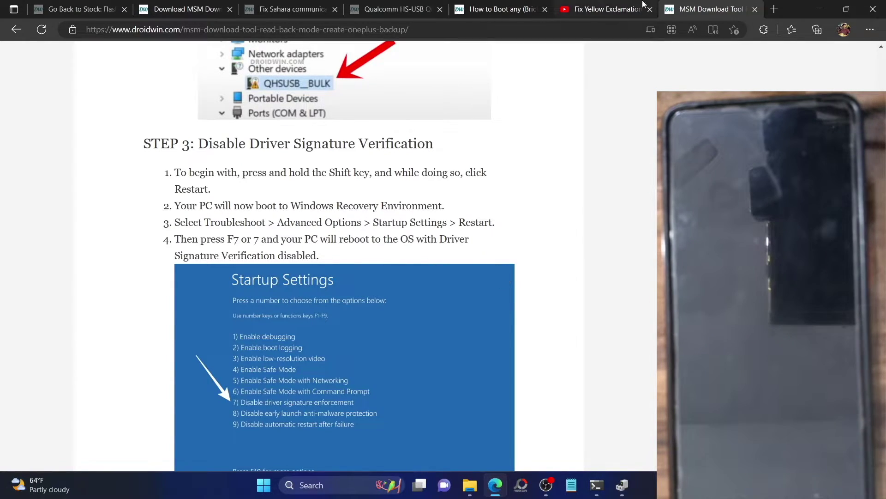
left_click(577, 8)
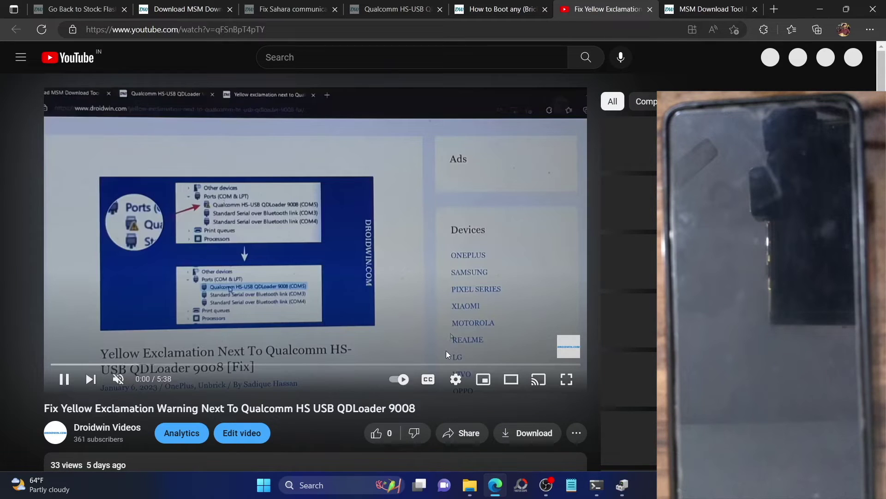
- In theater mode, seek the video to its Startup Settings screen around 3:10 and pause it
left_click(511, 379)
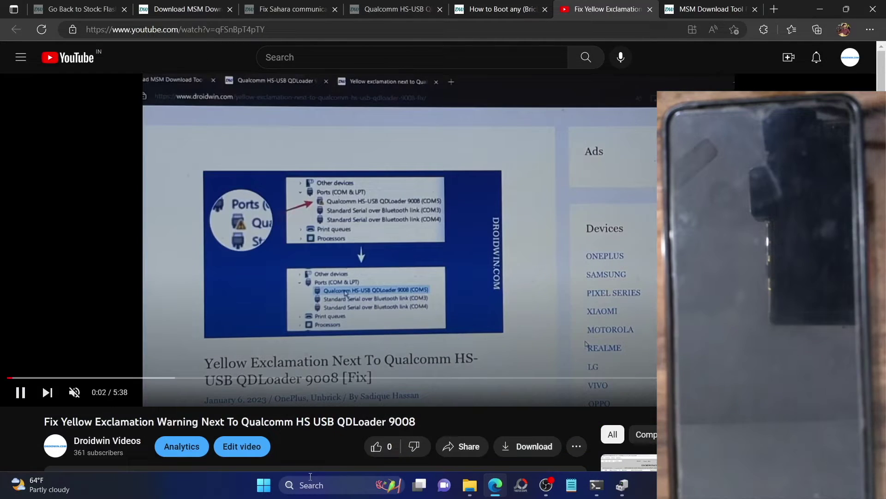
left_click(270, 487)
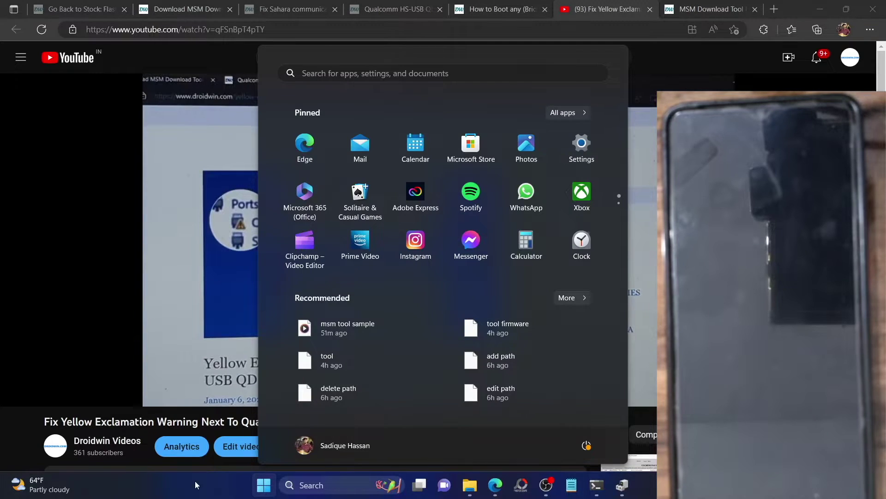
left_click(195, 480)
left_click(293, 377)
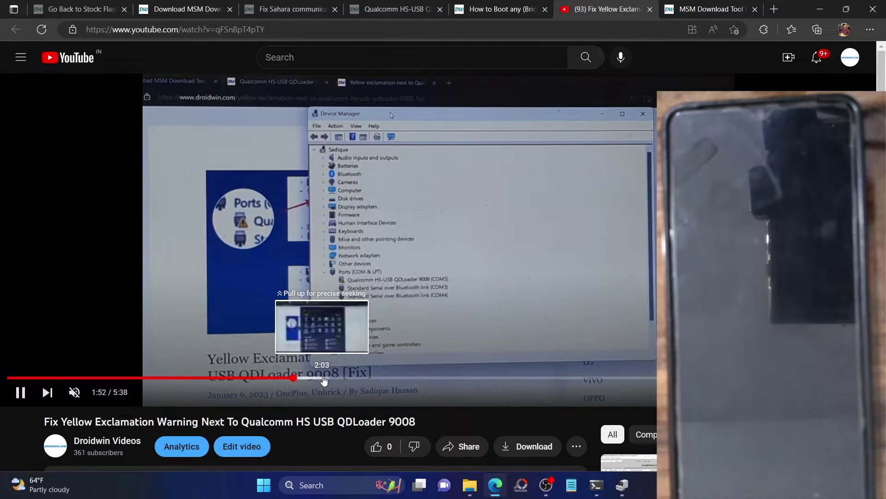
left_click(325, 378)
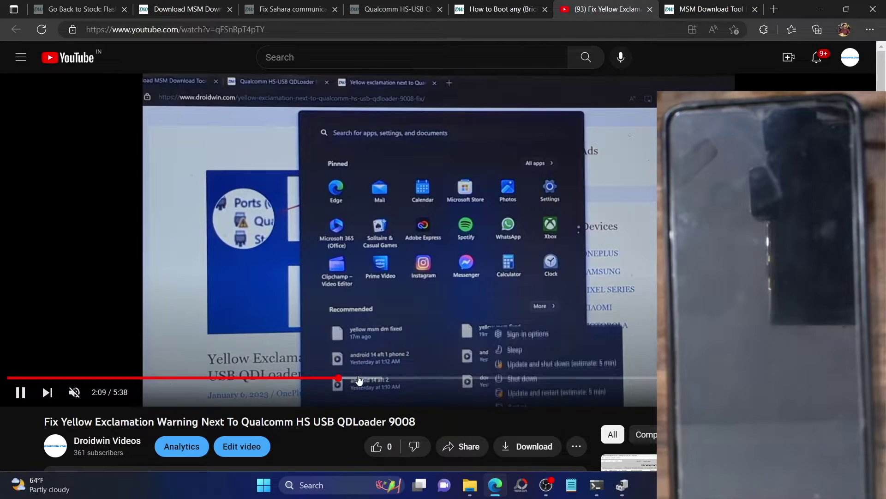
left_click(358, 377)
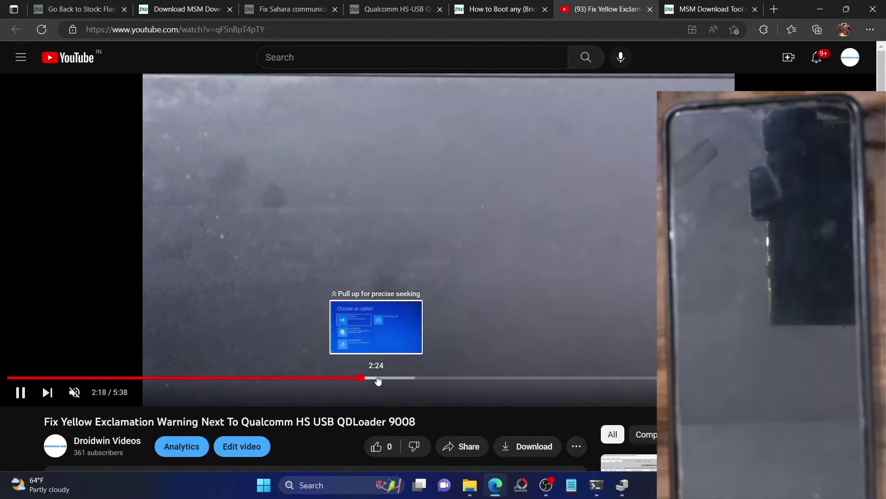
left_click(378, 377)
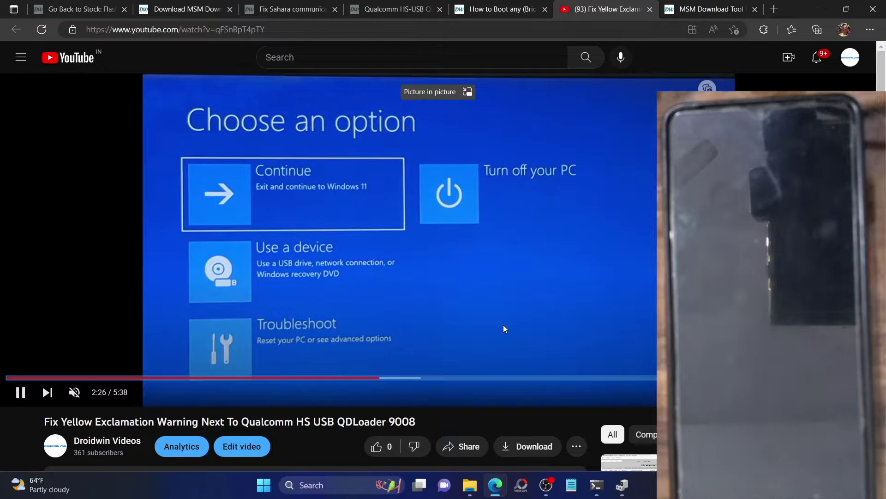
key("Right")
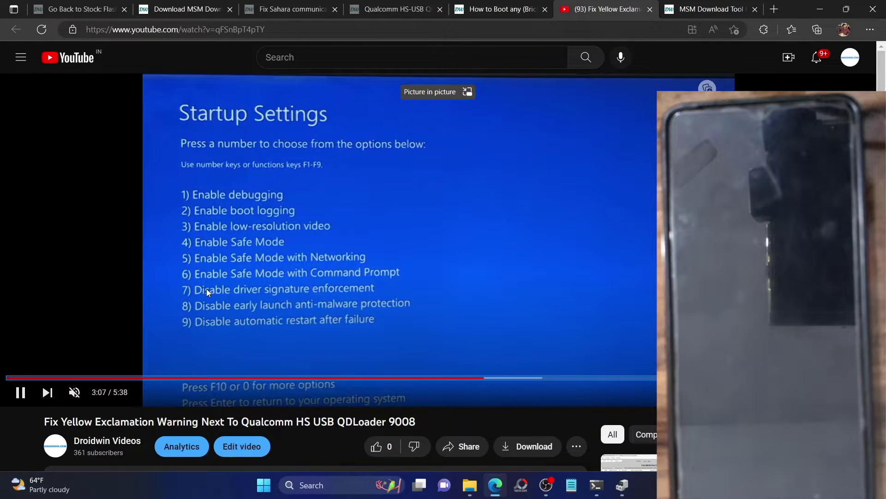
left_click(349, 298)
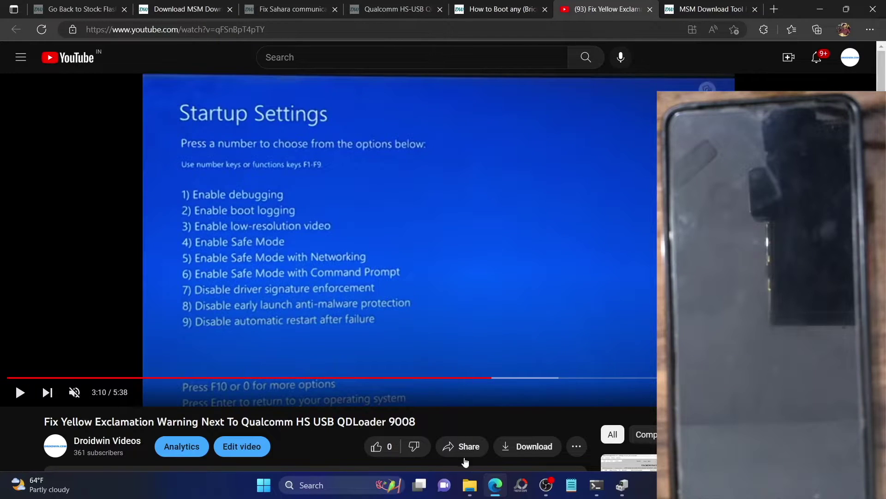
- Glance at the QDLoader port in Device Manager, then minimize it
left_click(623, 483)
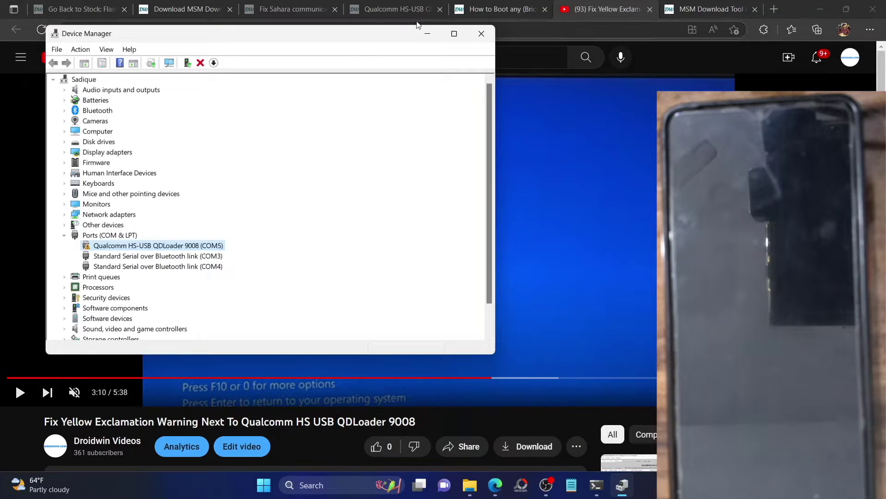
left_click(430, 34)
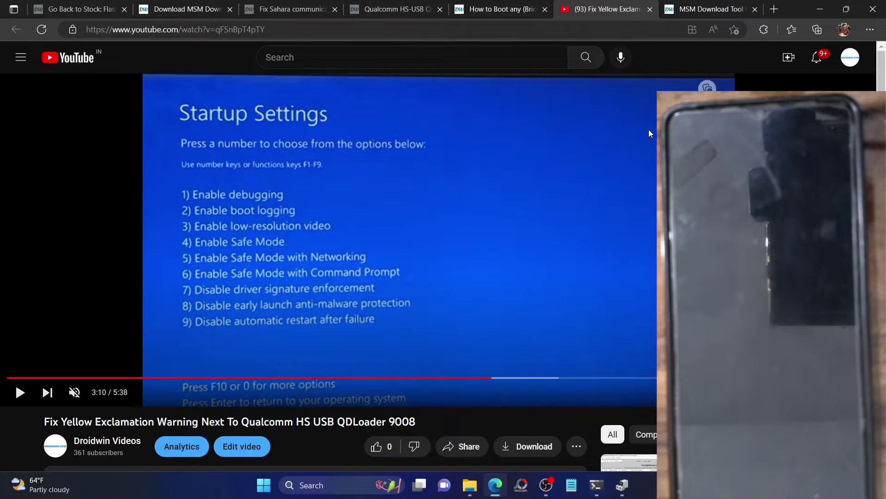
left_click(483, 4)
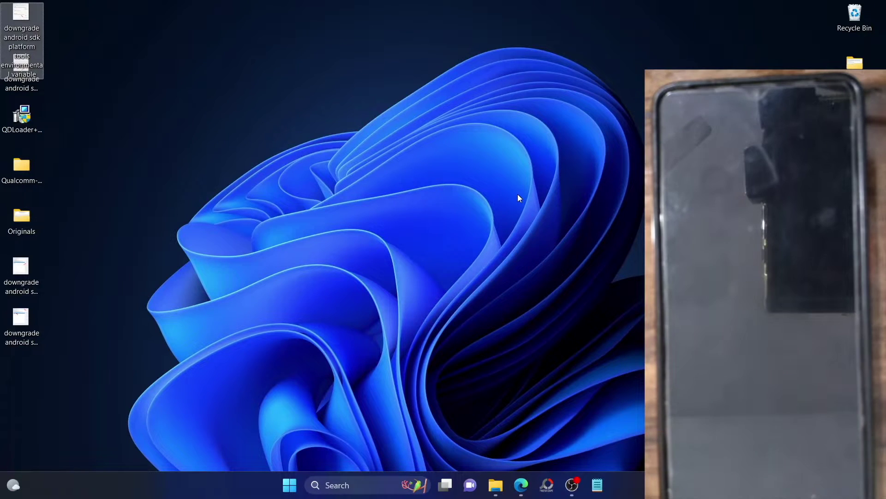
- Reopen Device Manager via Win+X, confirm QDLoader 9008 (COM5) under Ports, then return to the article
left_click(518, 194)
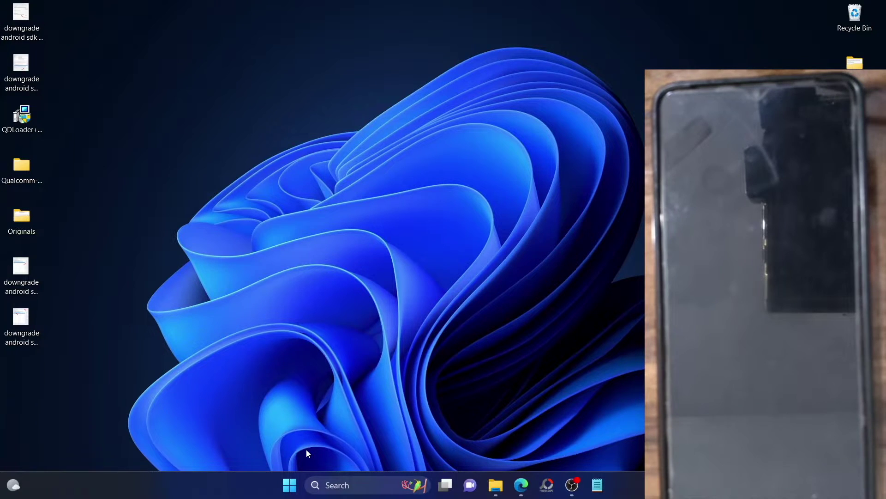
key("super+x")
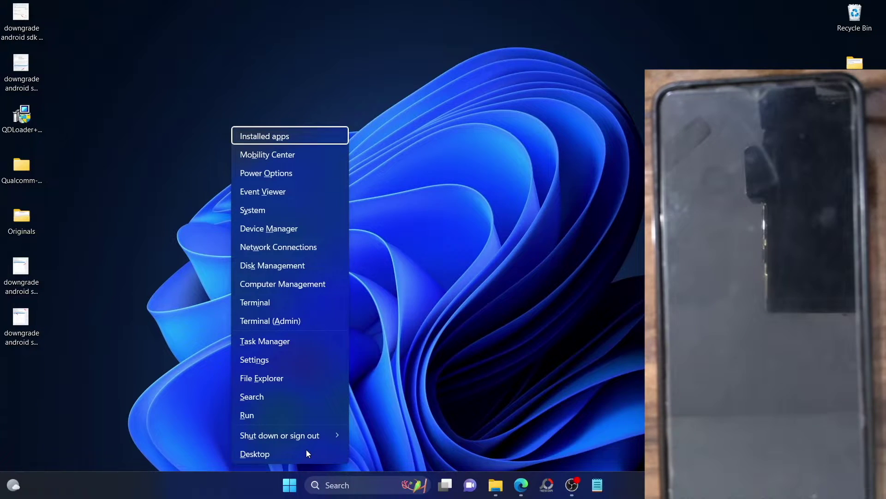
left_click(280, 231)
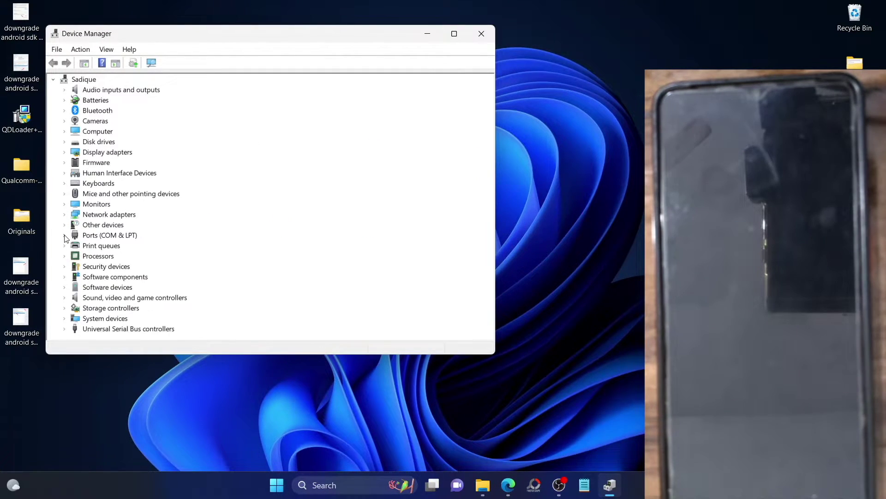
left_click(64, 236)
left_click(125, 249)
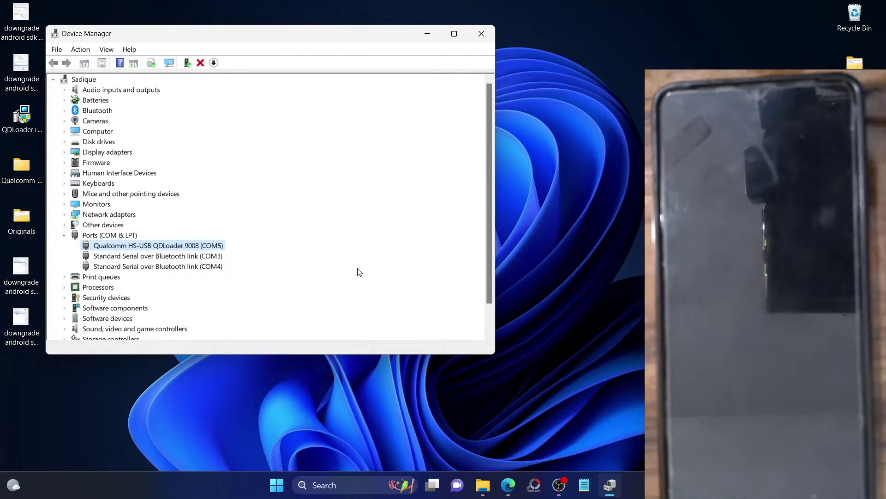
left_click(429, 36)
left_click(508, 485)
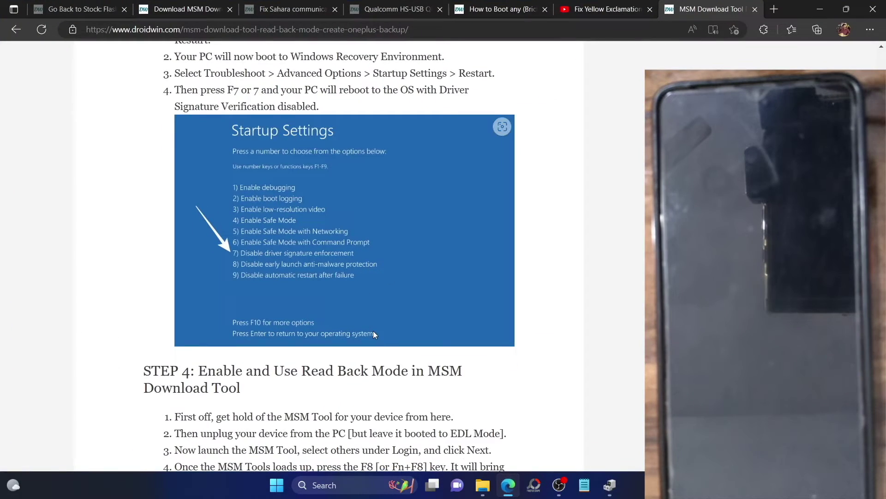
- Locate the OnePlus 7T MSM Download Tool entry in the Edge guide, then show the hotdogb_14_O.01_211210_repack folder
scroll(373, 330, "down", 1)
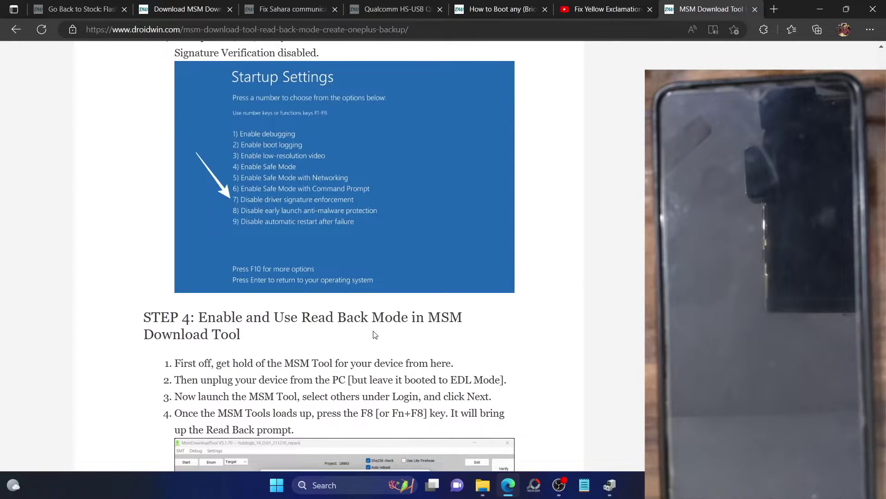
left_click(190, 13)
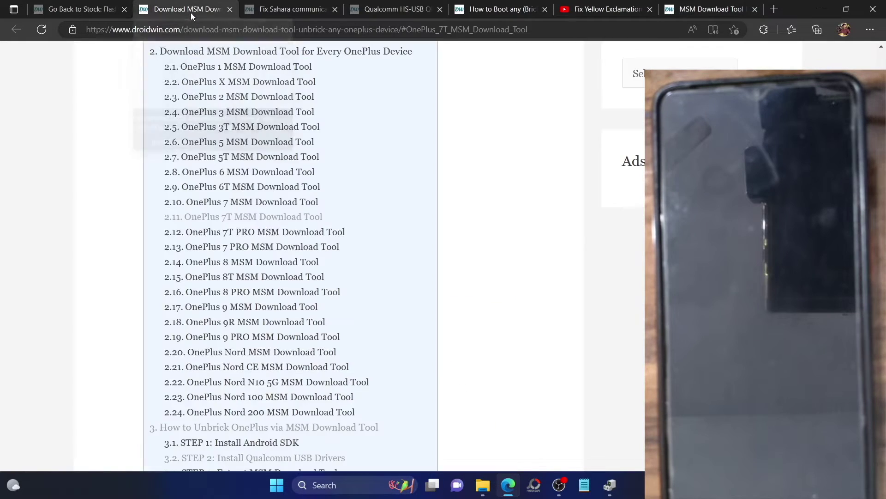
scroll(240, 203, "up", 1)
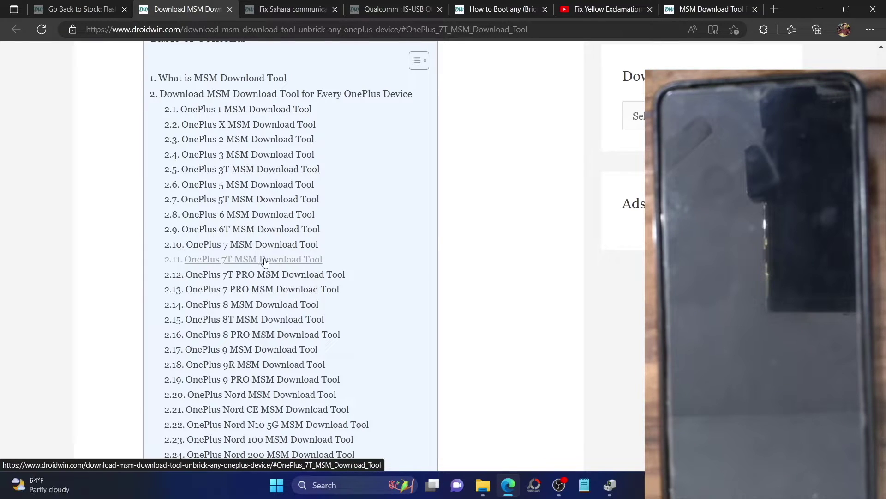
left_click(484, 489)
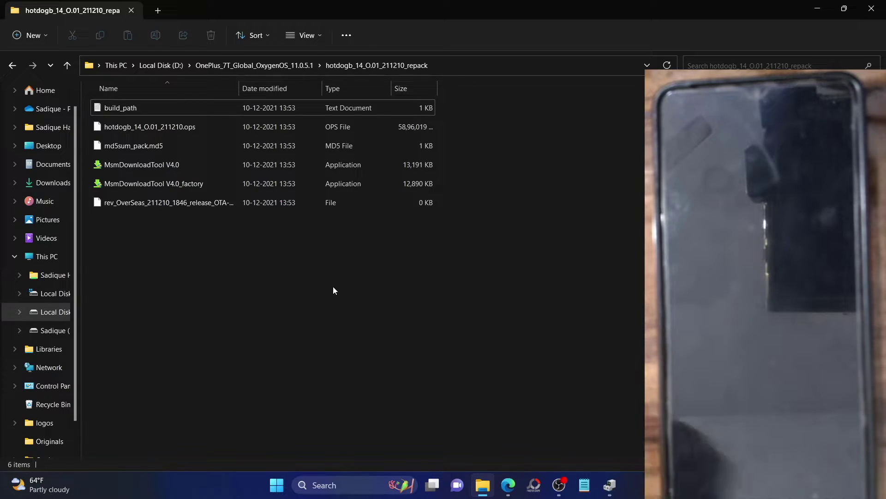
- Check the phone's port (COM3 serial entry) in Device Manager, then minimize Device Manager
left_click(610, 485)
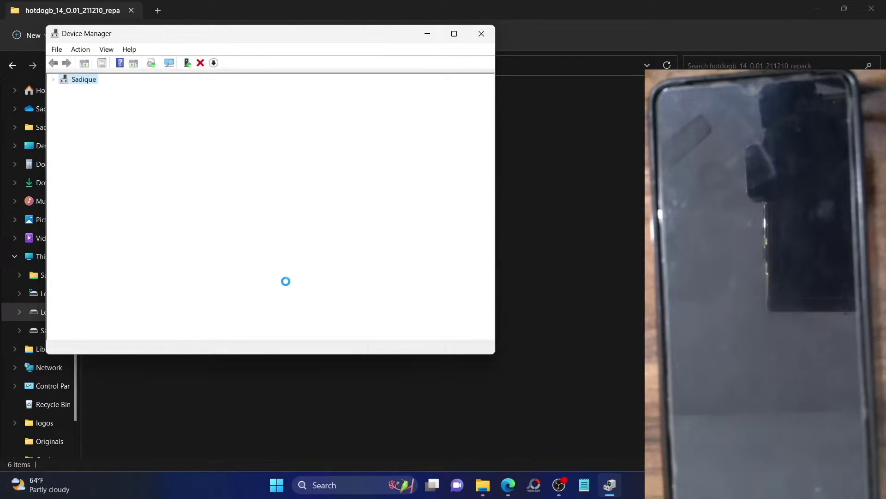
left_click(175, 248)
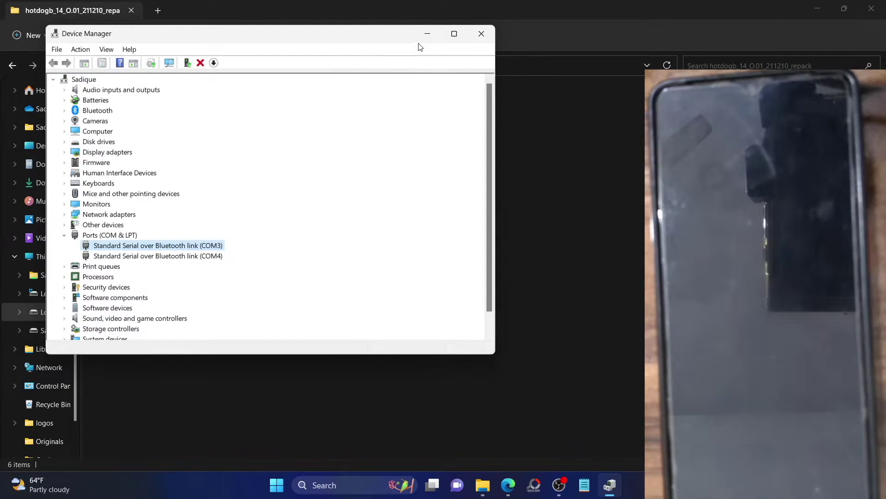
left_click(427, 33)
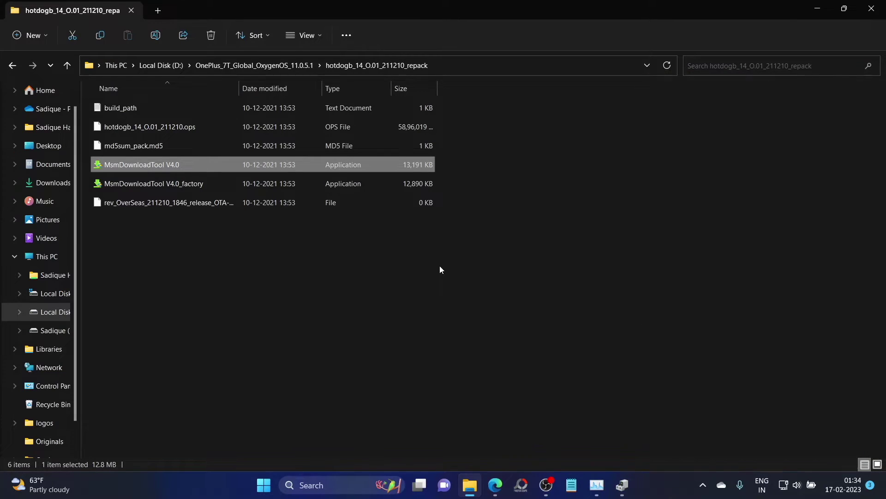
- Select MsmDownloadTool V4.0 in the firmware folder, glance at the MSM tools article, and return to the folder
left_click(440, 266)
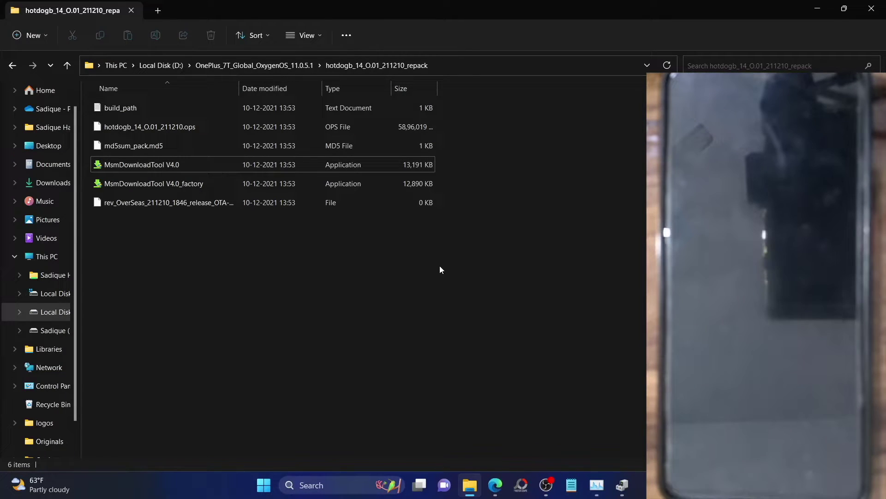
left_click(222, 165)
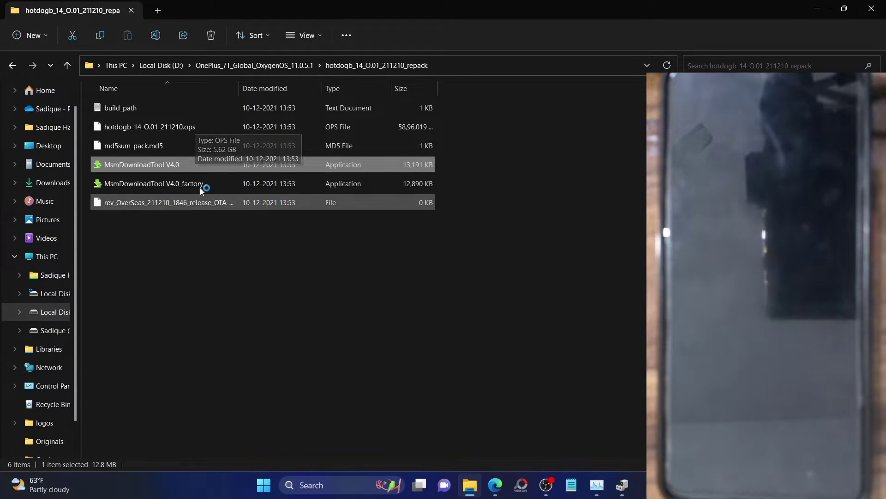
left_click(217, 257)
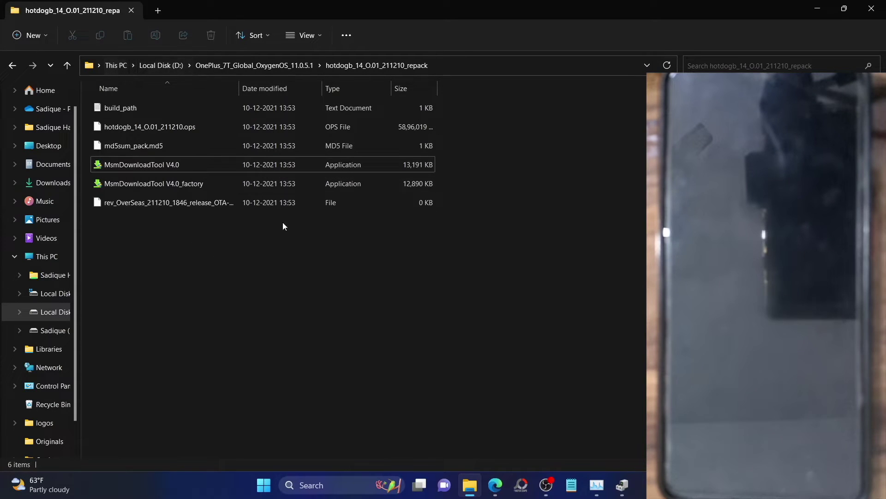
left_click(495, 485)
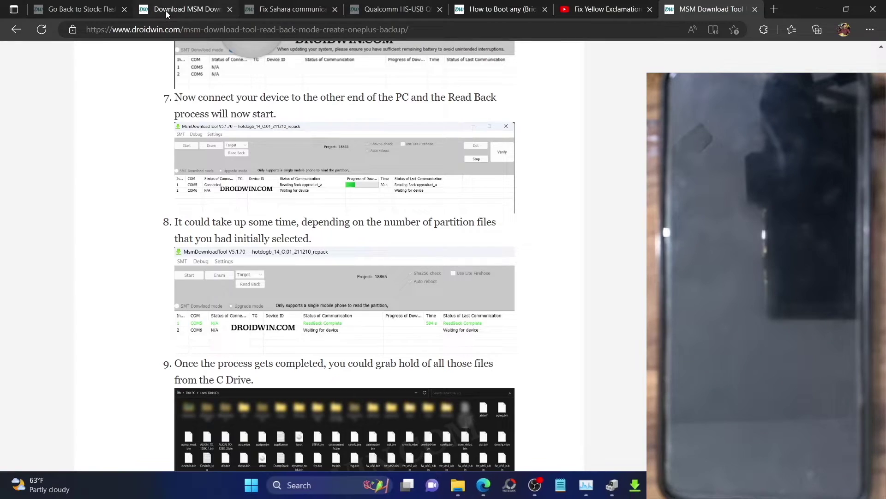
left_click(165, 10)
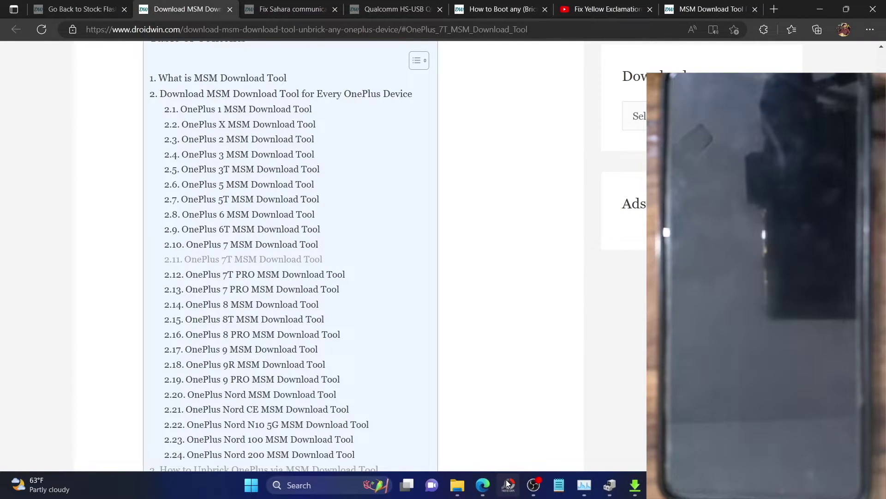
left_click(464, 486)
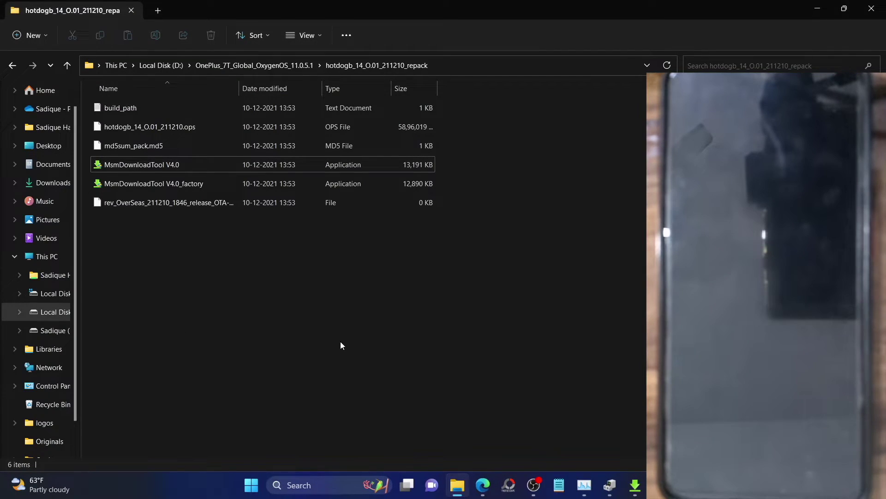
- Log into MSM Download Tool as user type Others and open Firehose ReadBack with F8
left_click(634, 482)
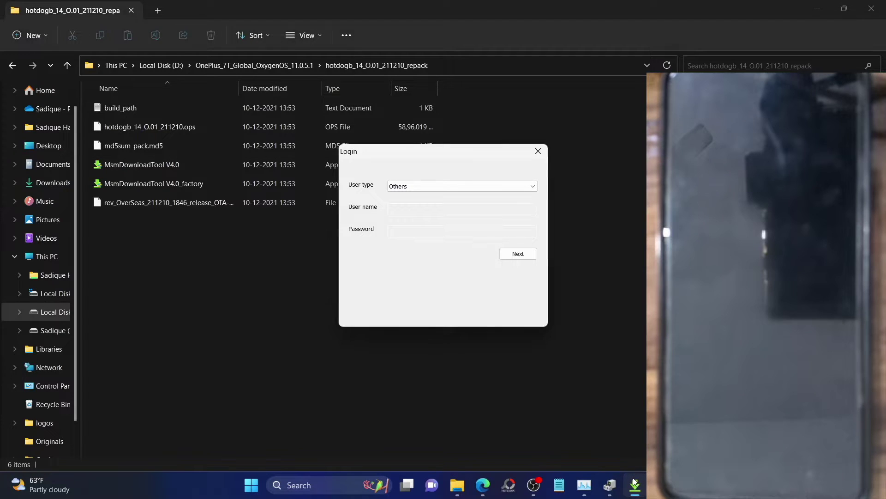
left_click(421, 187)
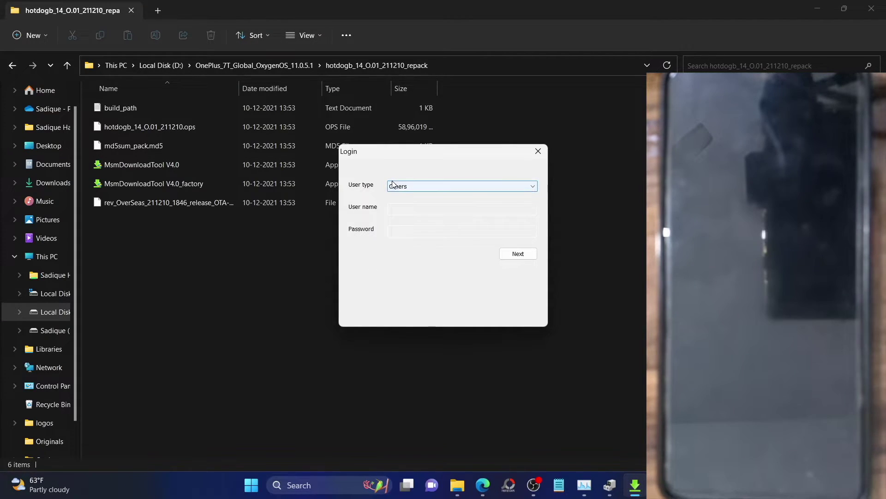
left_click(526, 252)
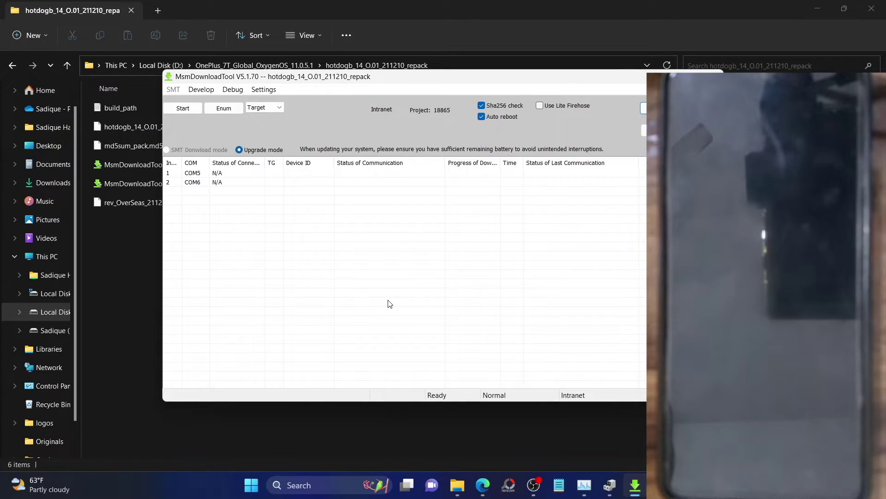
key("F8")
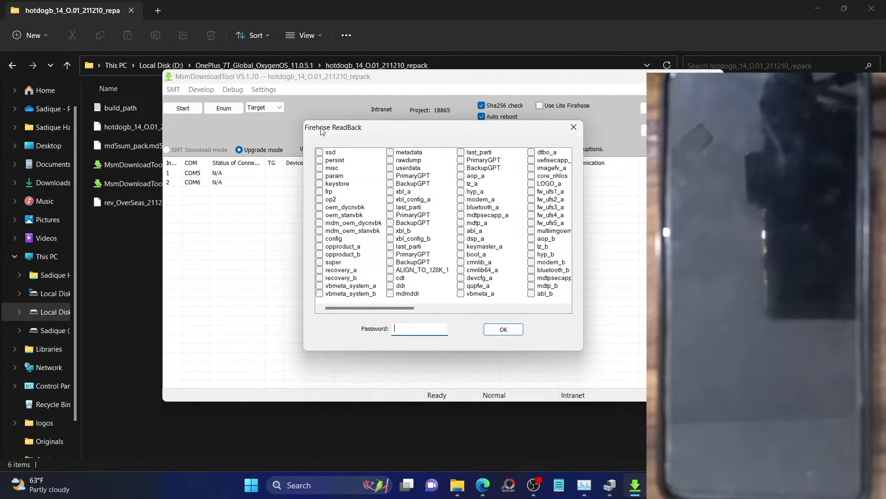
- Check every partition for read-back except super
left_click(385, 289)
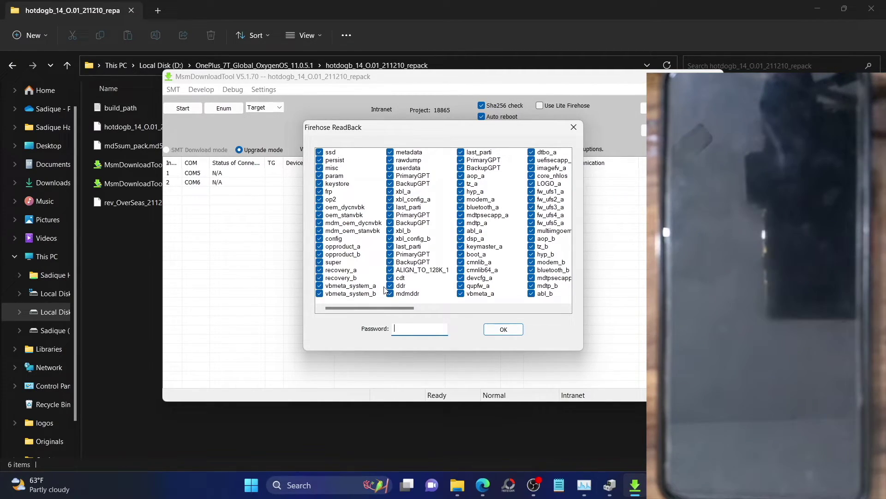
left_click(384, 290)
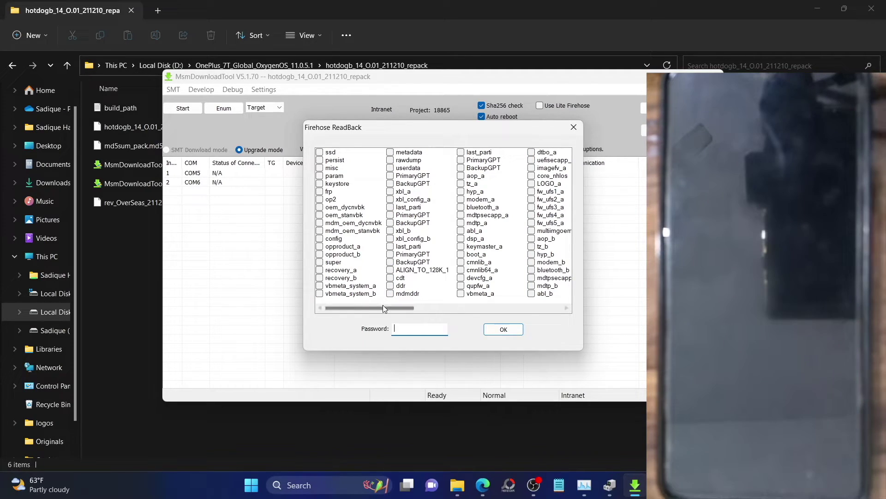
mouse_move(383, 306)
left_mouse_down()
mouse_move(541, 305)
mouse_move(378, 306)
left_mouse_up()
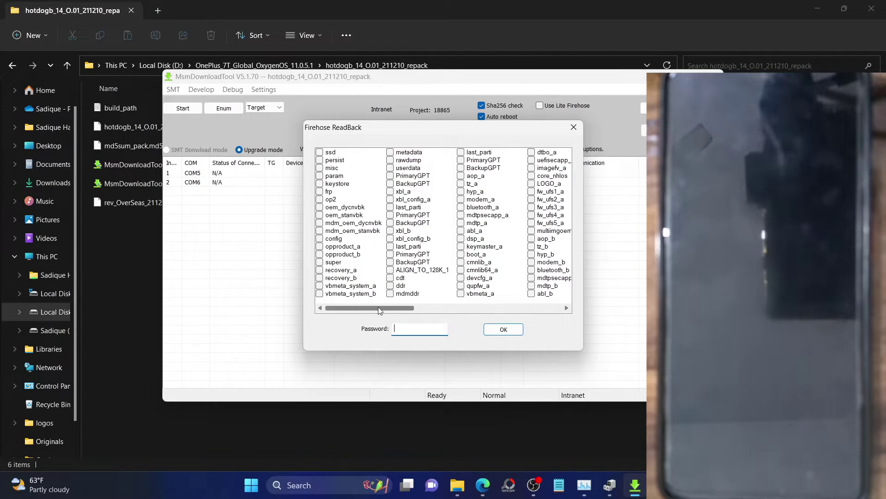
key("ctrl+a")
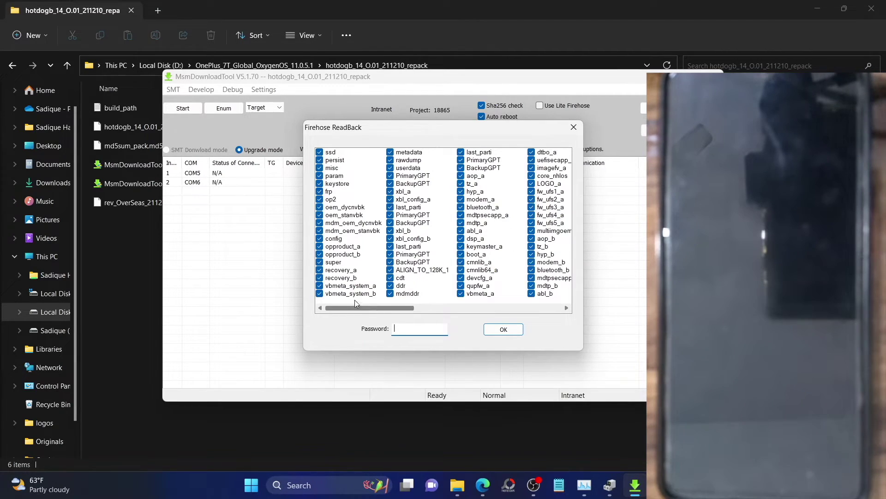
left_click(319, 262)
left_click_drag(400, 307, 386, 320)
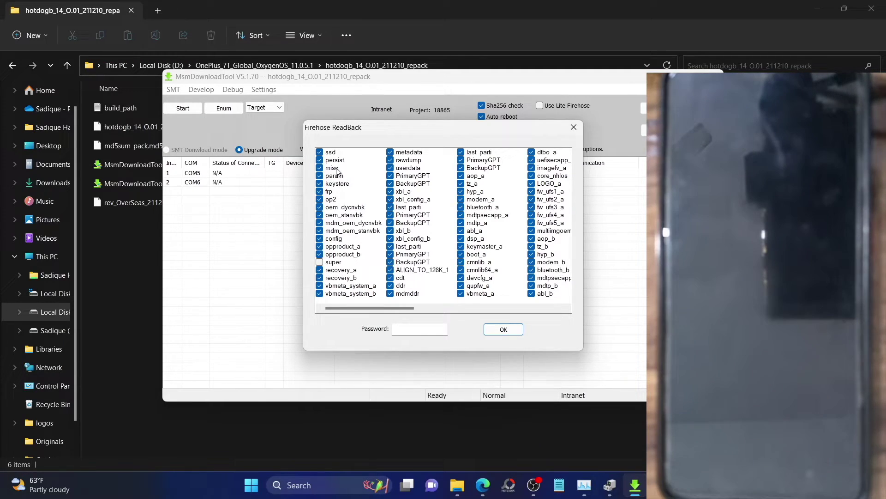
- Enter the read-back password and confirm the partition selection
left_click(415, 329)
type("*****")
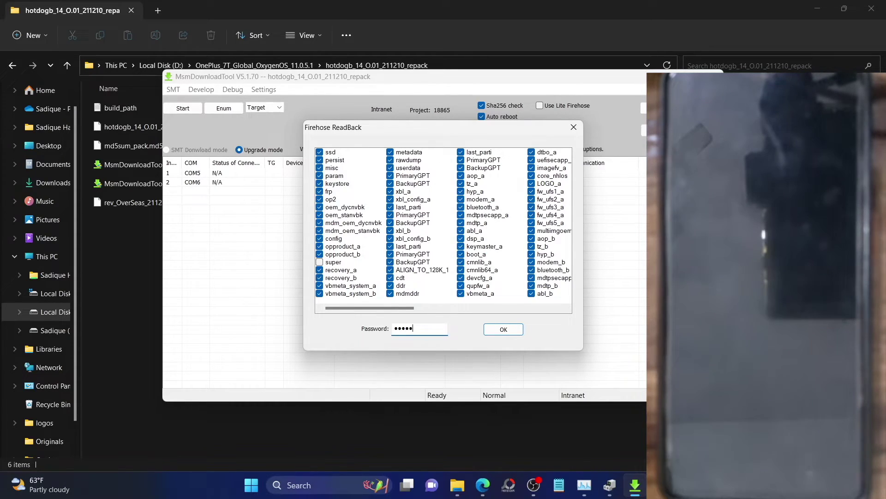
type("**")
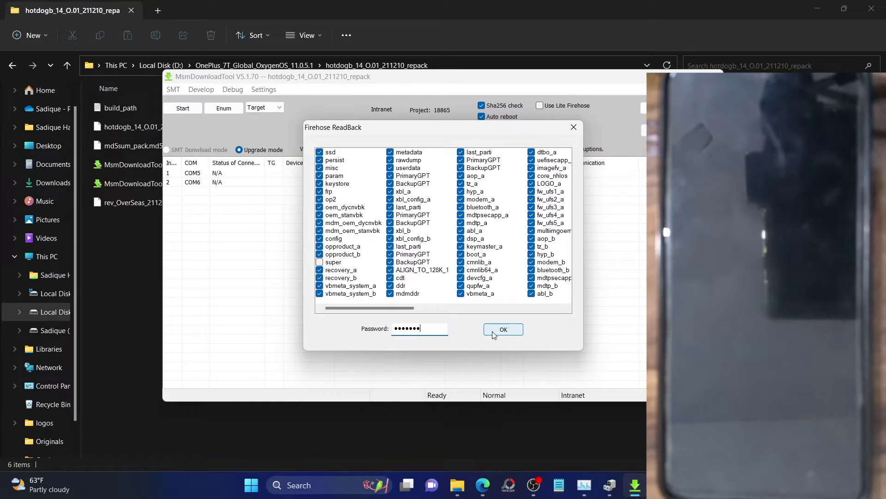
left_click(494, 332)
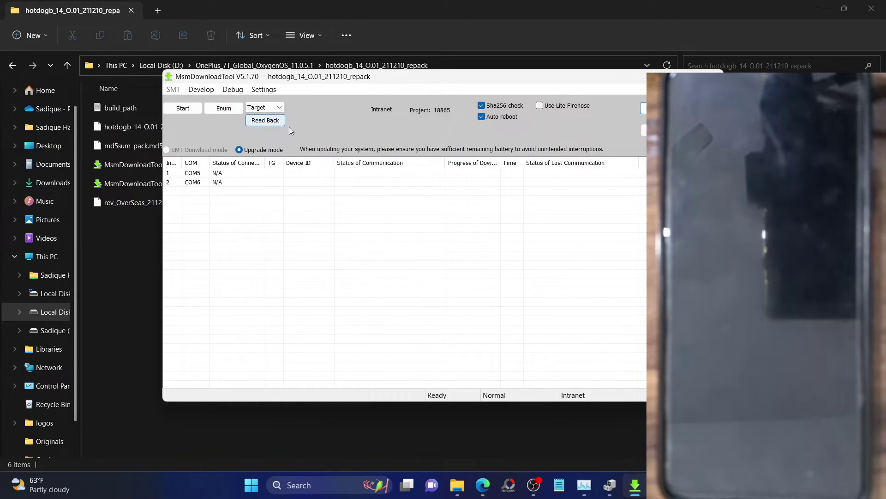
- Start reading back the selected partitions from the phone on COM5
left_click(258, 120)
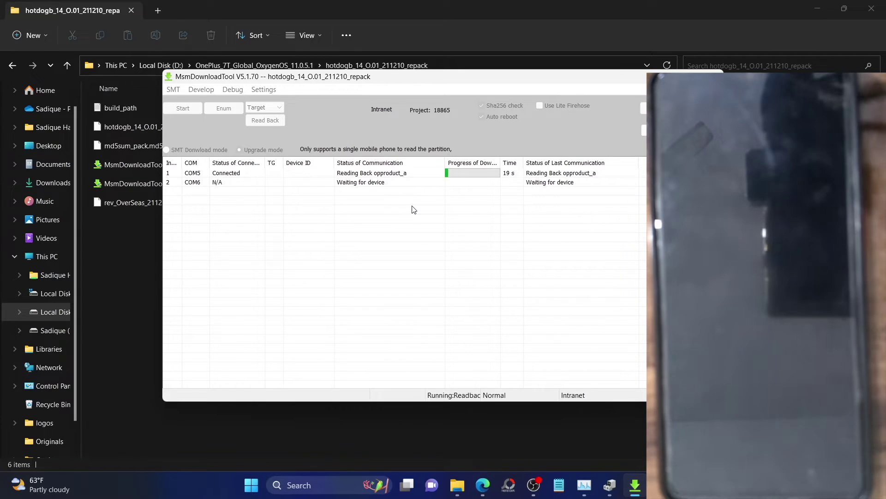
- Wait as the read-back moves through modem_a, mdtp_a, dsp_a and boot_a to uefisecapp_a
mouse_move(457, 484)
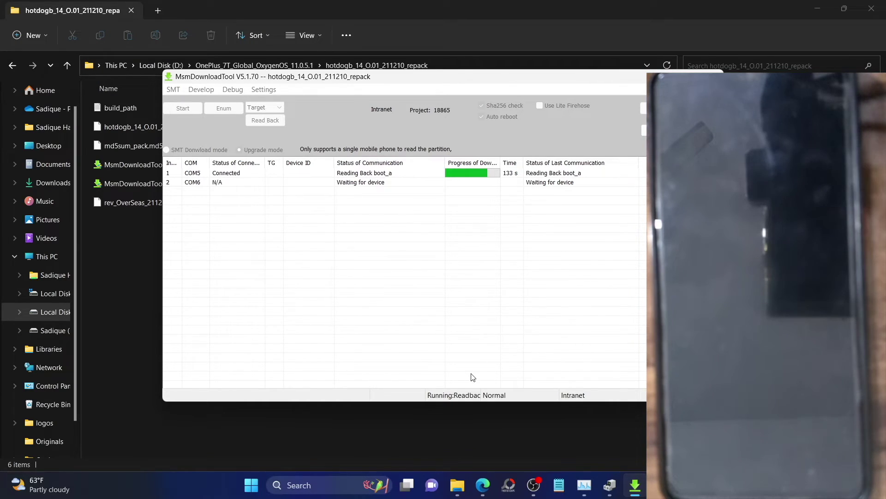
- Switch to Edge and skim the read-back backup guide article
mouse_move(483, 484)
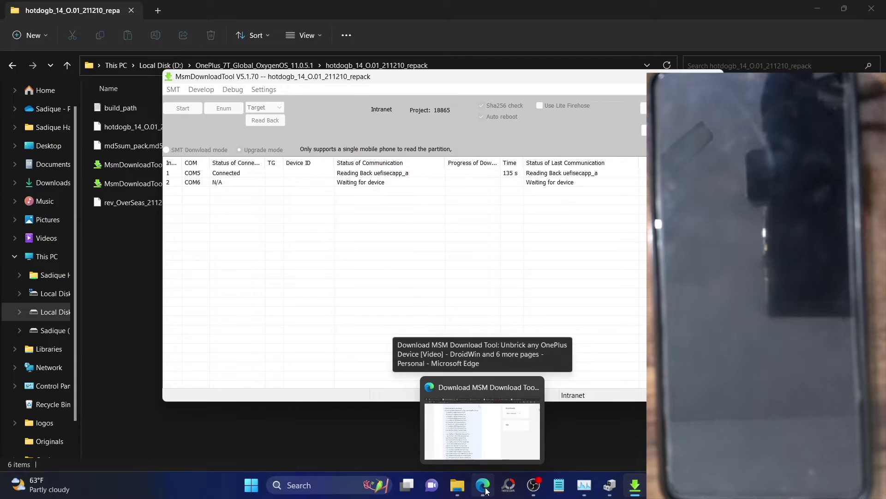
left_click(442, 432)
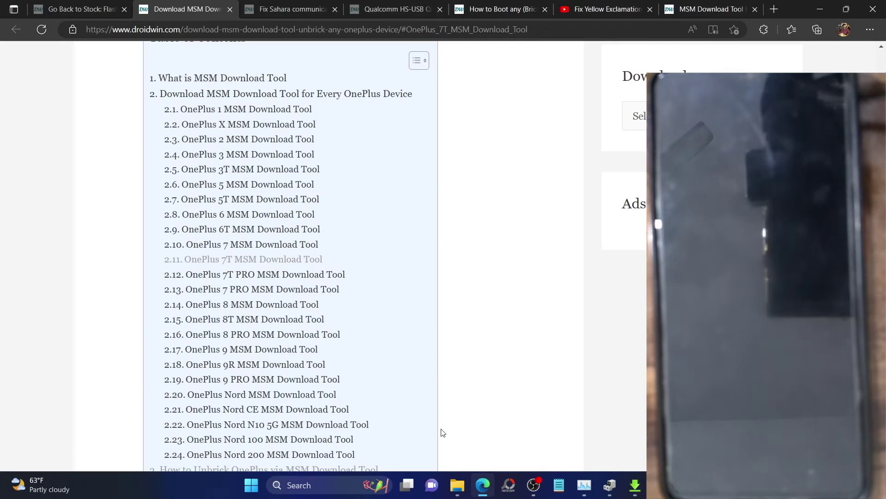
left_click(698, 14)
scroll(392, 242, "down", 4)
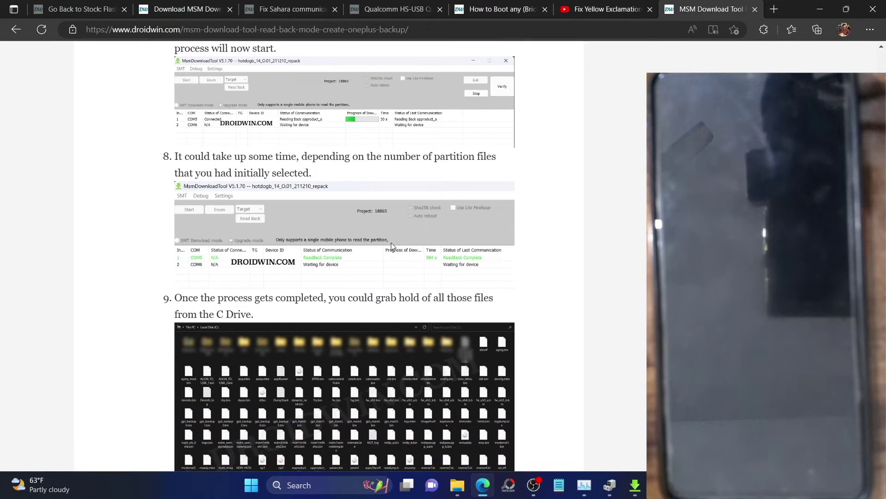
scroll(391, 243, "up", 3)
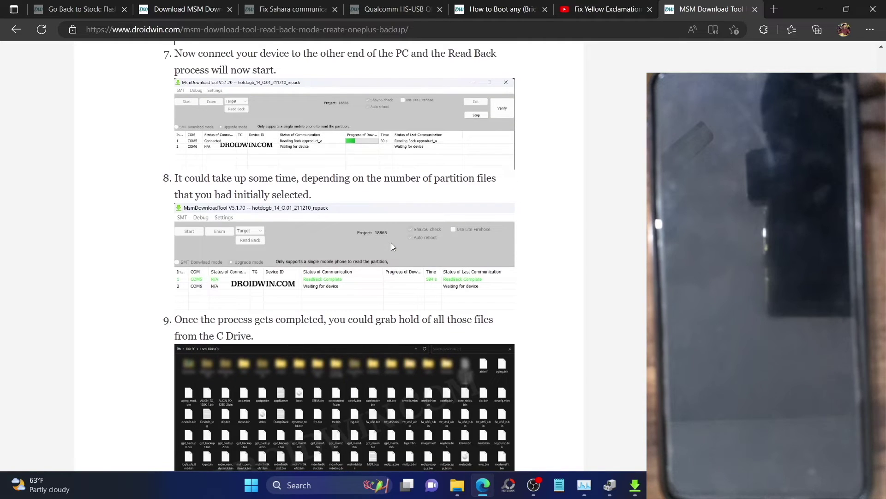
scroll(391, 243, "up", 3)
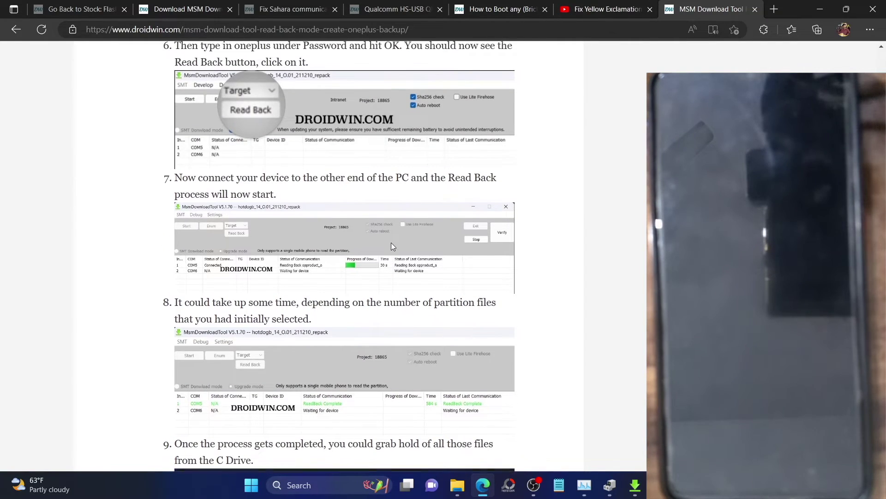
scroll(392, 242, "down", 3)
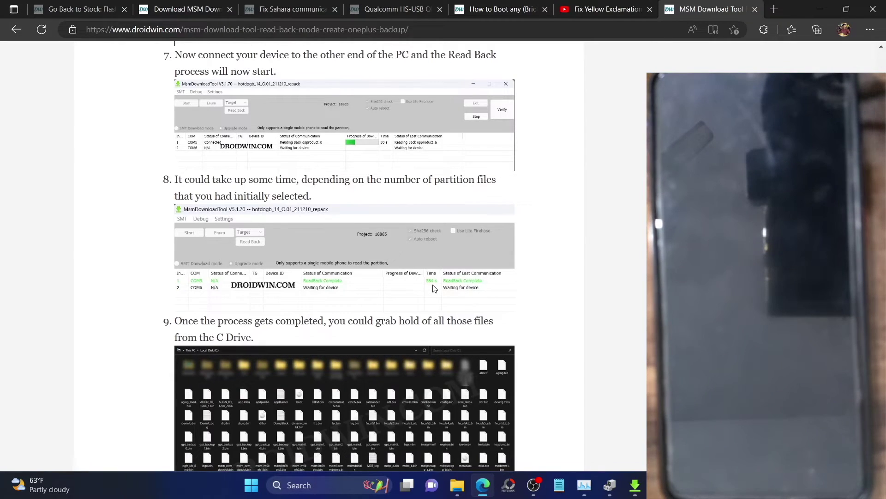
scroll(434, 289, "down", 2)
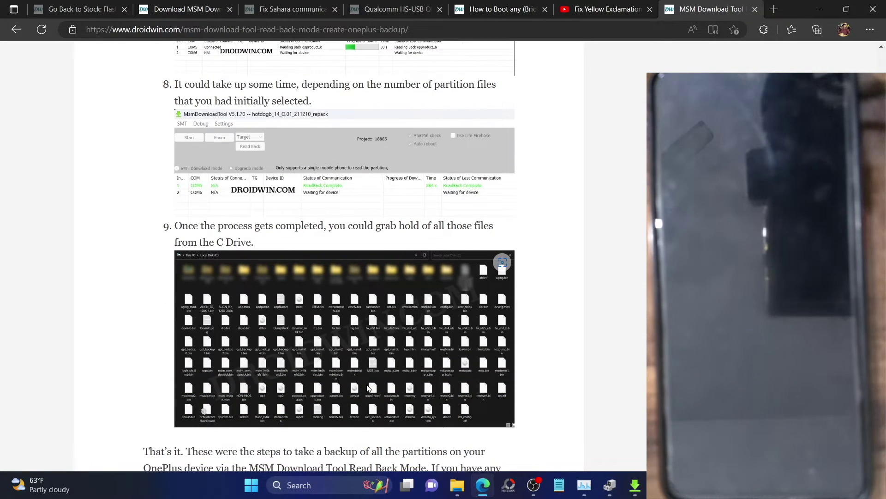
scroll(209, 251, "up", 1)
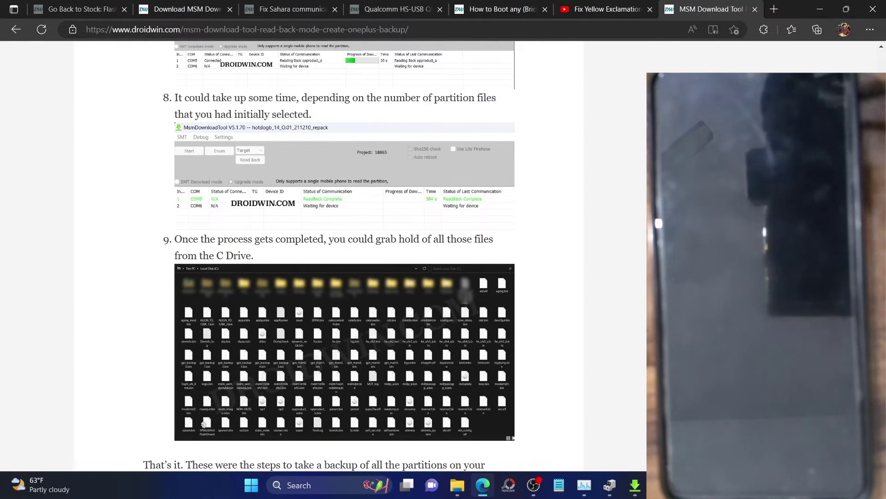
- Check the MSM tool's read-back progress, then continue reading the guide
left_click(636, 485)
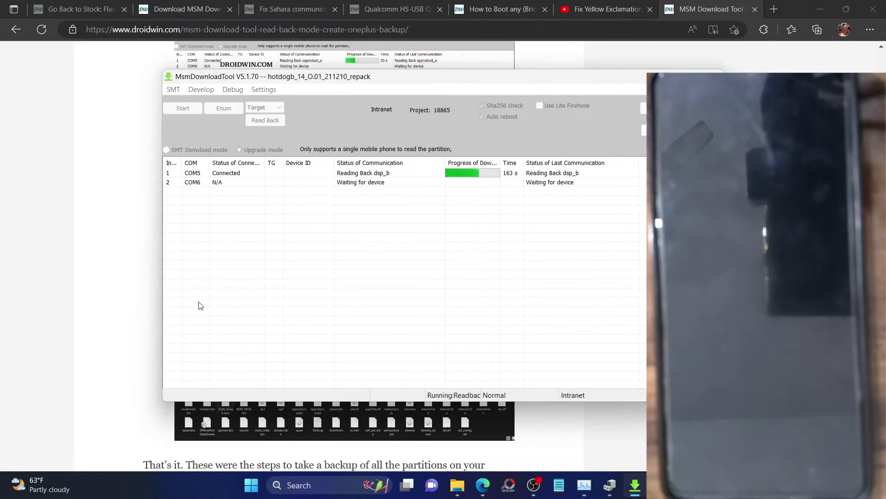
left_click(105, 315)
scroll(318, 316, "down", 4)
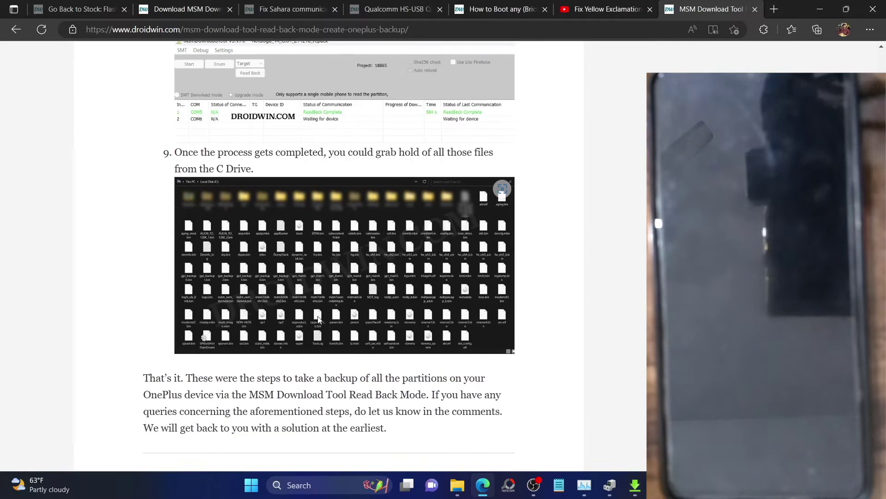
scroll(318, 318, "down", 2)
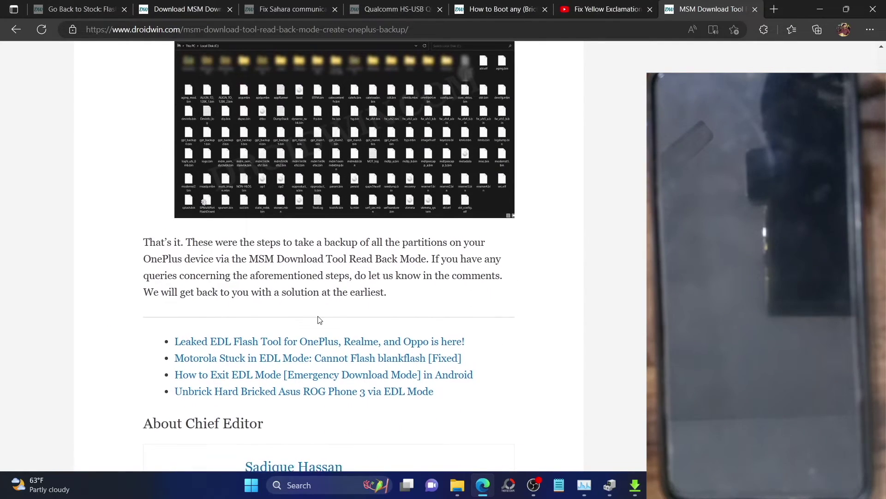
scroll(320, 319, "up", 1)
scroll(318, 316, "up", 10)
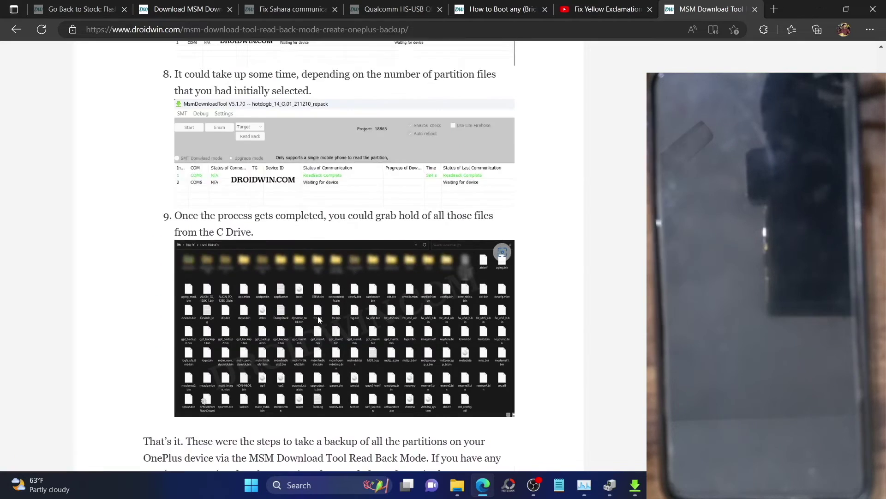
- Open the Fix Sahara Communication Failed article and scroll to its Fix 1–11 table of contents
left_click(157, 6)
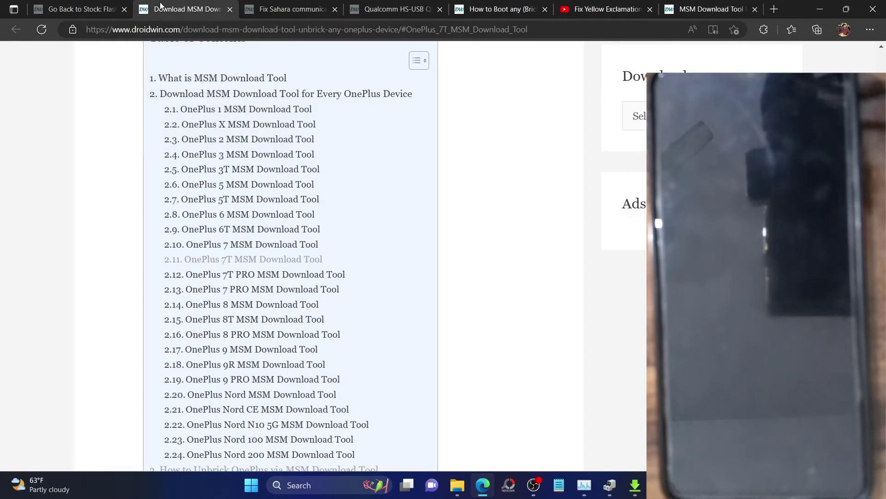
left_click(284, 2)
scroll(325, 254, "down", 6)
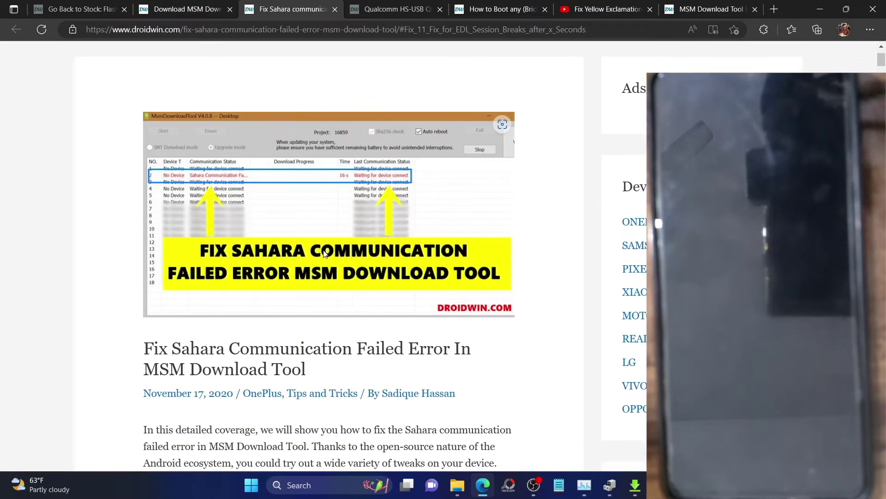
scroll(324, 251, "down", 14)
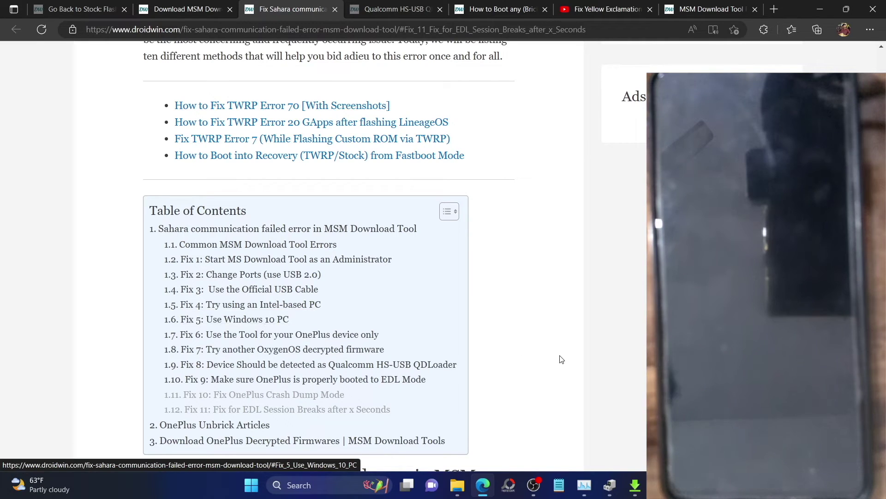
- Verify ReadBack Complete on COM5 after 201 s, minimize the tool, and show the hotdogb firmware folder
left_click(635, 486)
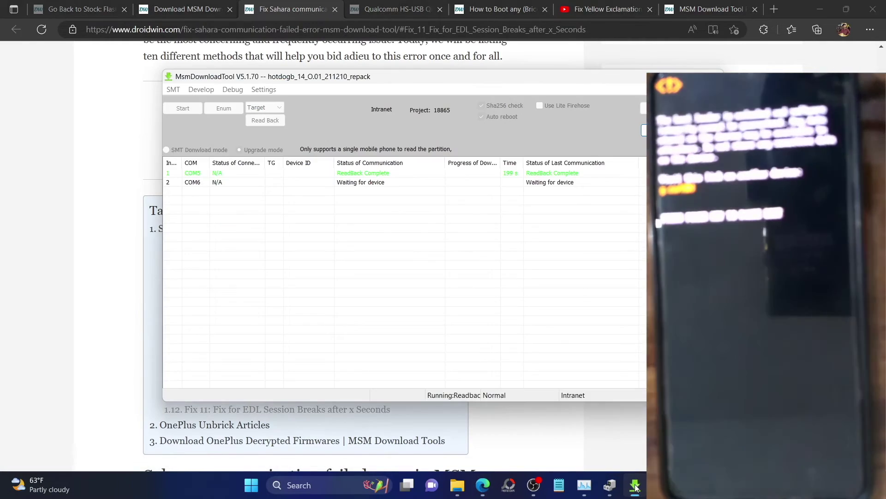
left_click(372, 175)
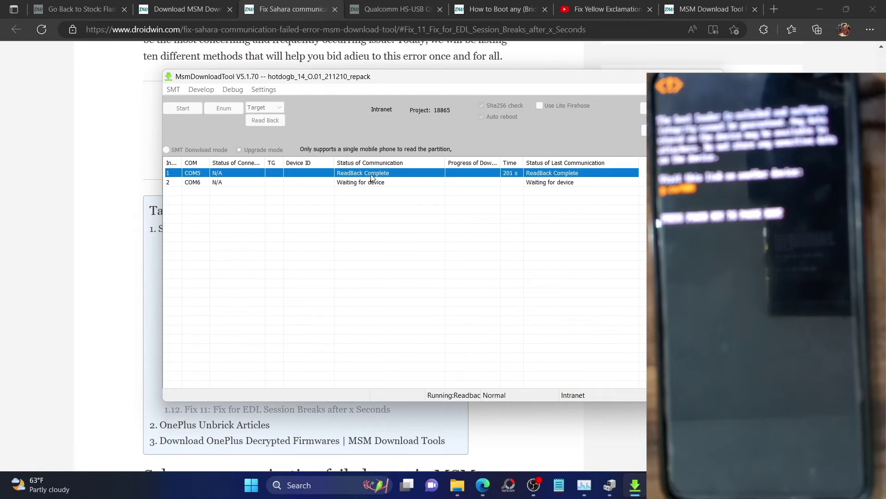
left_click(480, 245)
left_click(645, 79)
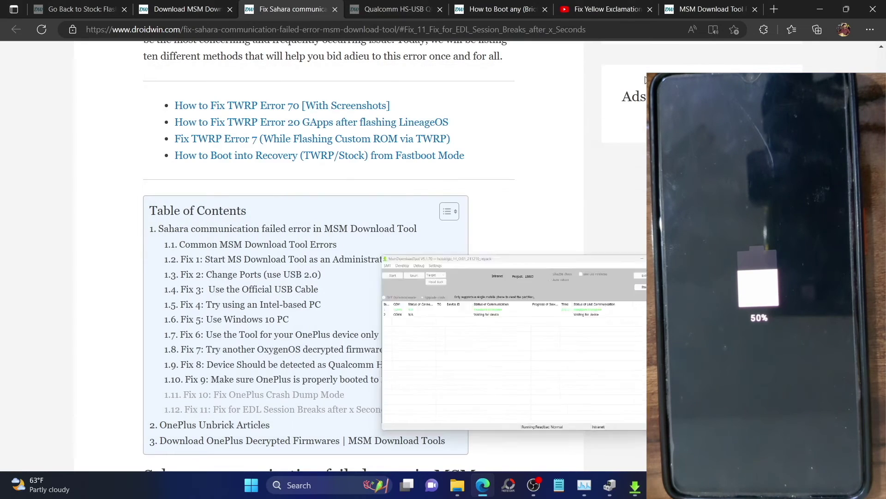
left_click(456, 485)
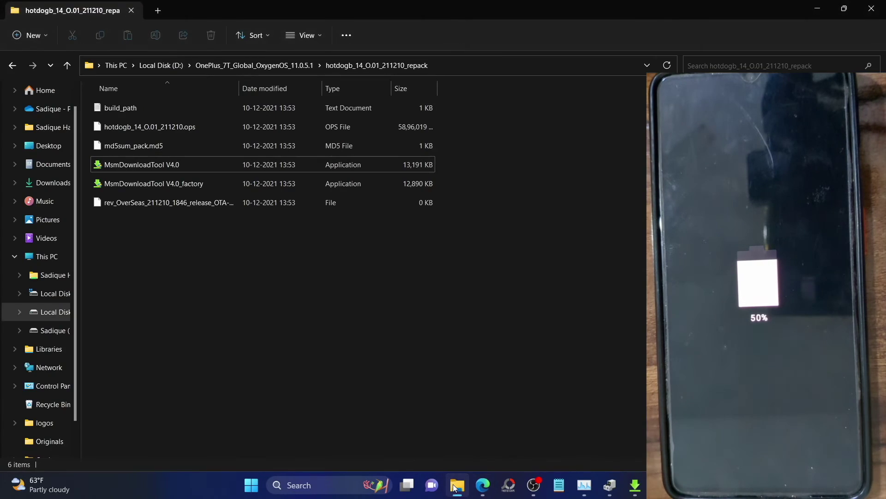
- Close the firmware folder, minimize Edge, and open Local Disk (C:) in a new Explorer window
left_click(883, 6)
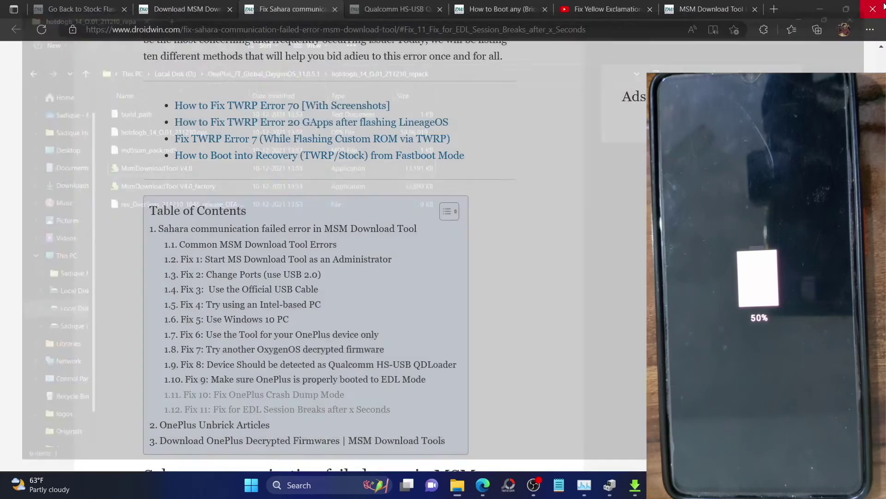
left_click(819, 14)
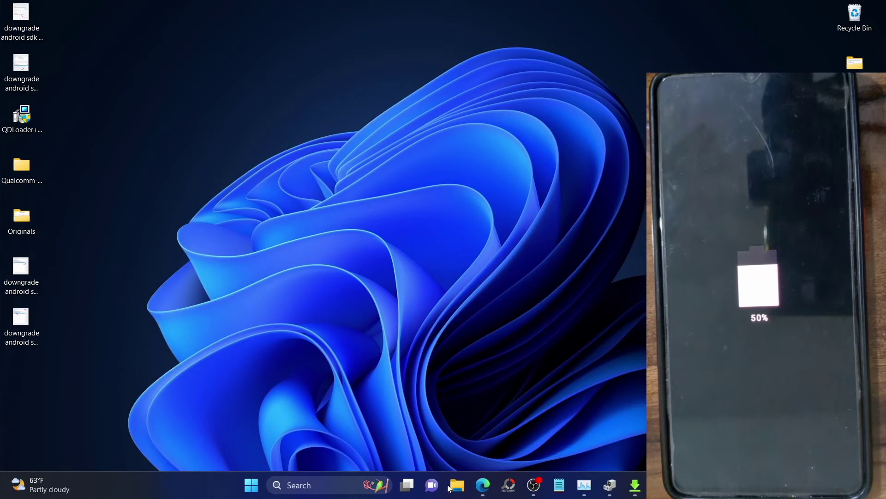
key("super+e")
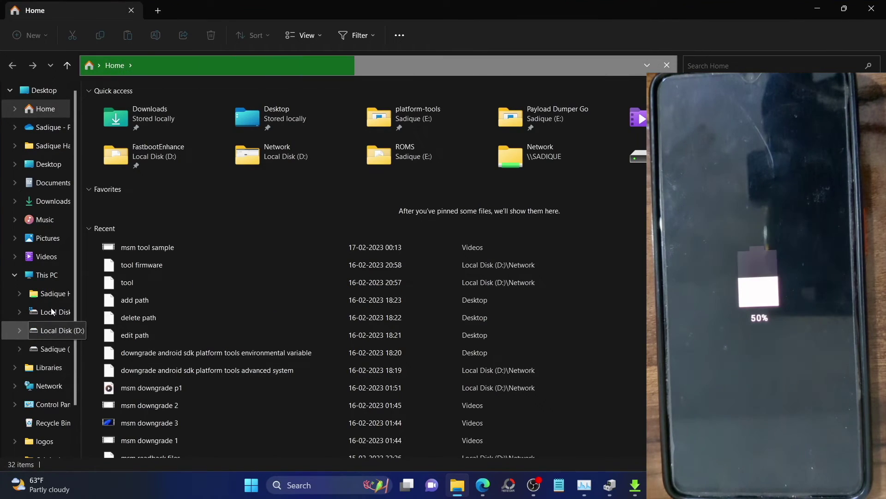
left_click(51, 313)
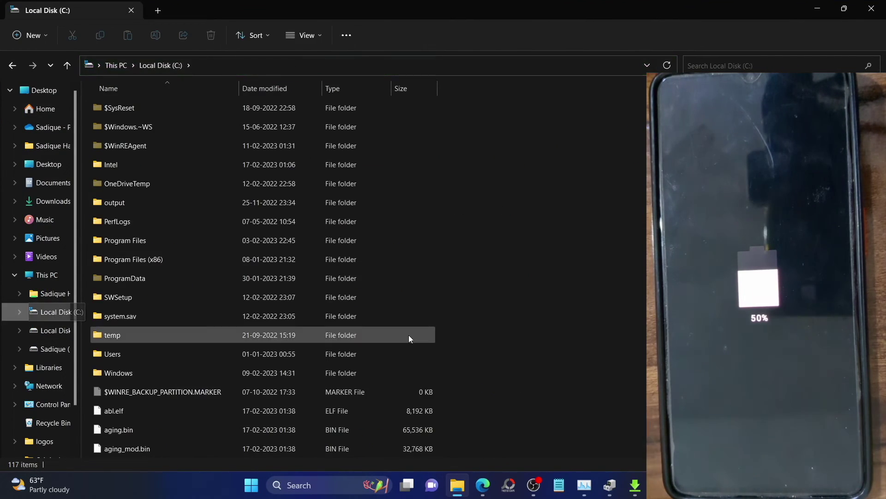
- Scroll through the .bin and .img partition dumps on C:
scroll(481, 328, "down", 8)
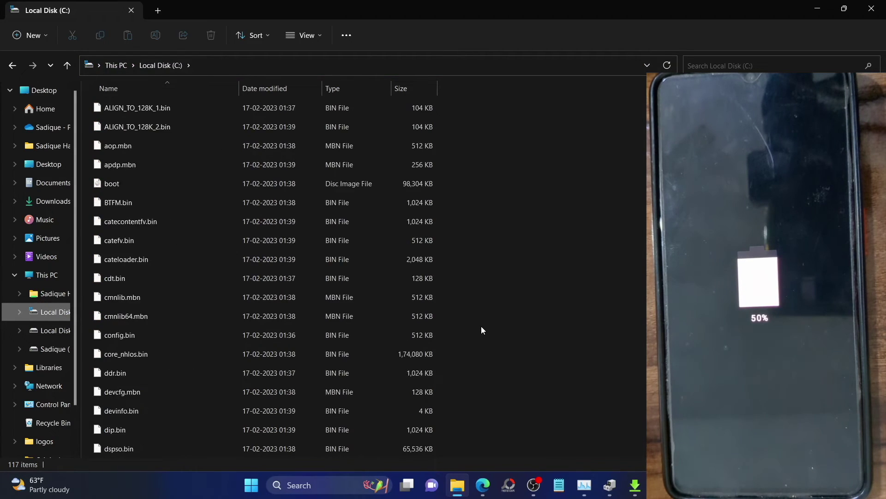
scroll(482, 329, "down", 13)
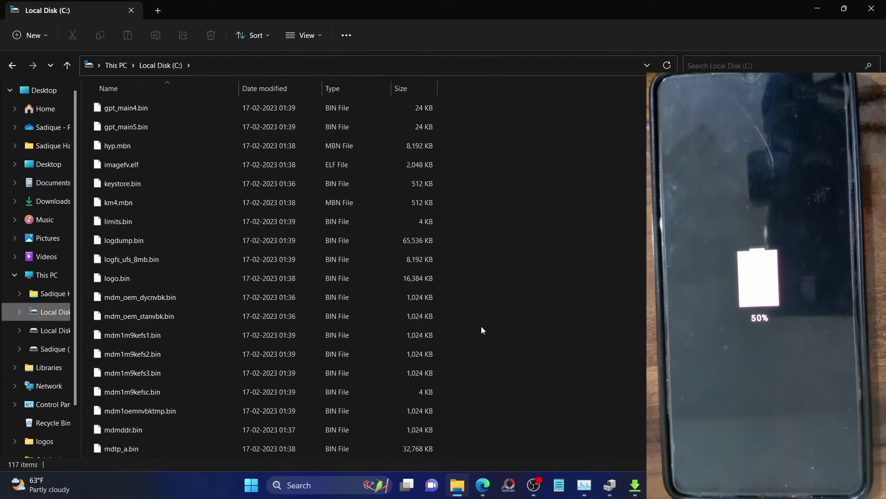
scroll(481, 326, "up", 5)
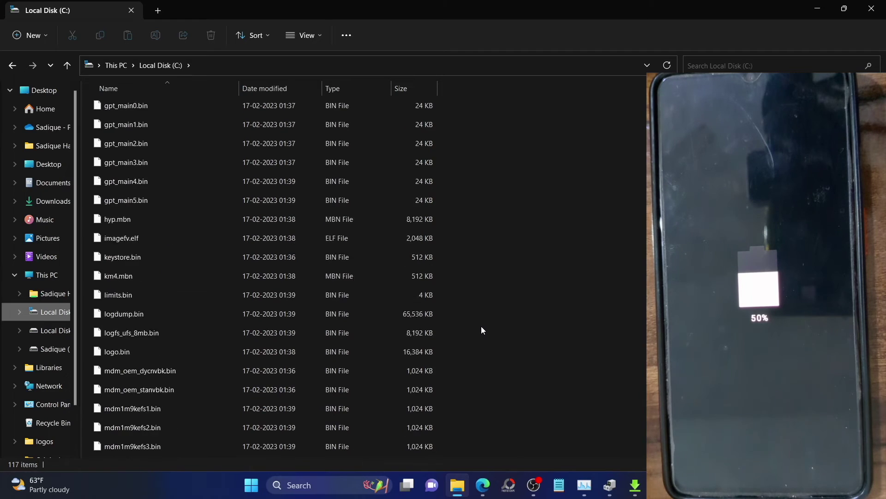
right_click(481, 326)
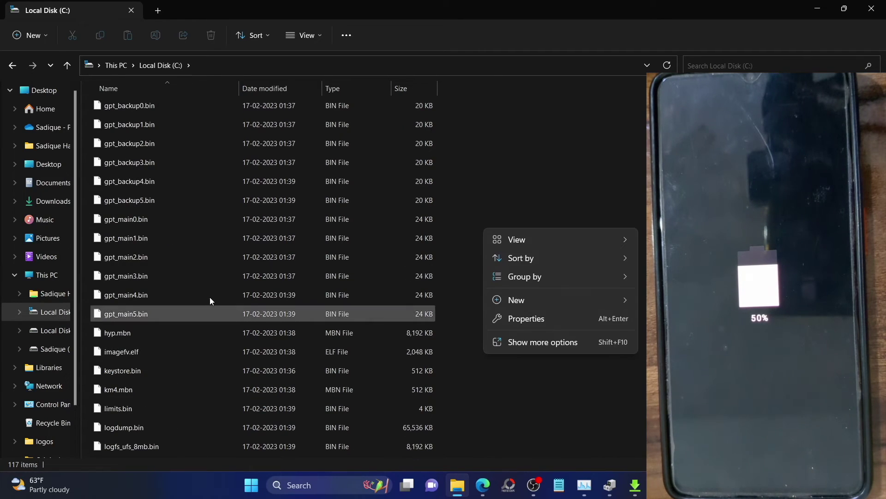
left_click(492, 167)
scroll(492, 162, "up", 15)
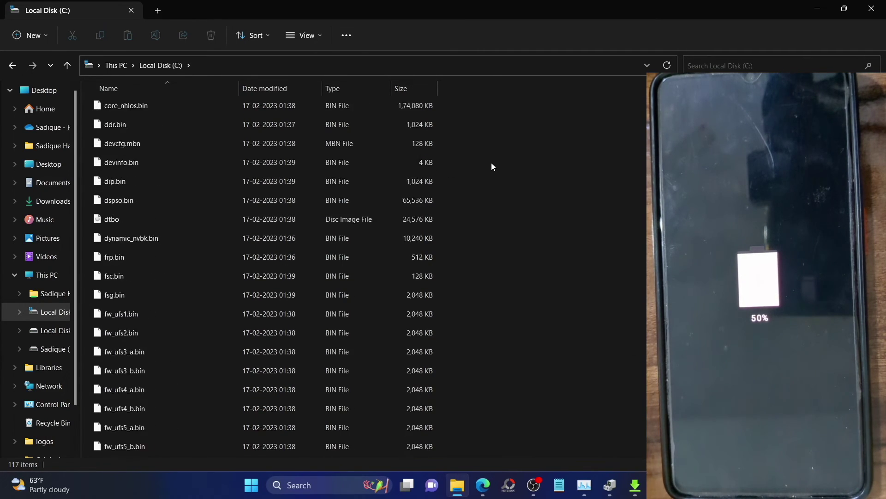
scroll(491, 162, "down", 3)
scroll(492, 166, "down", 10)
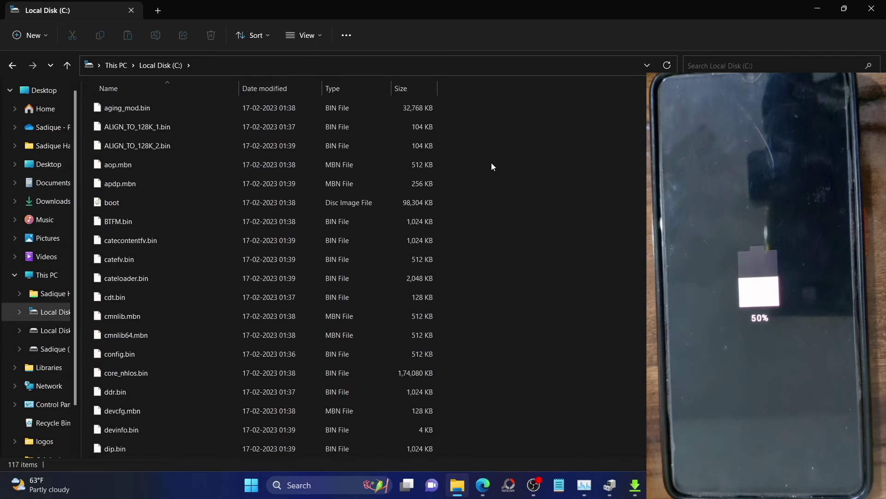
scroll(491, 163, "down", 12)
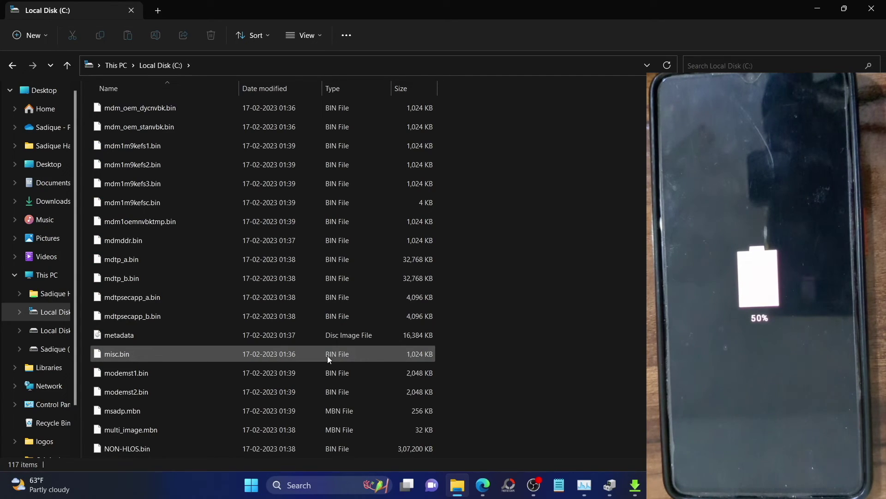
scroll(328, 355, "down", 3)
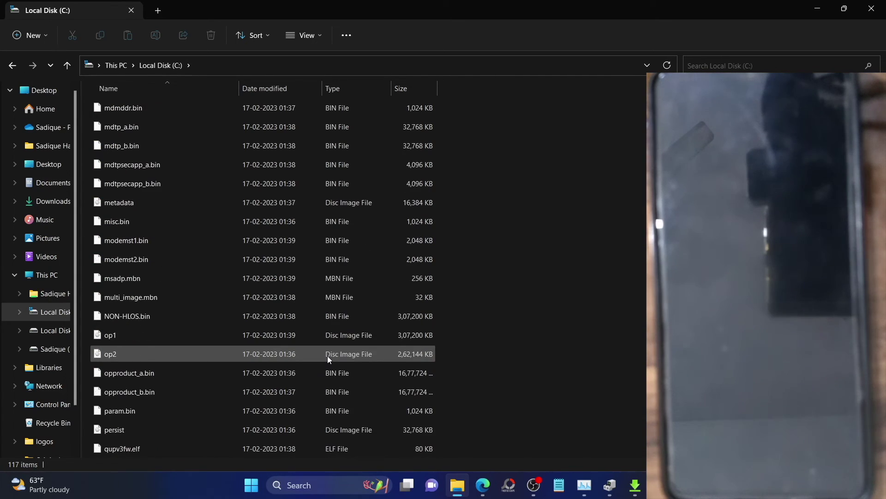
scroll(328, 356, "down", 2)
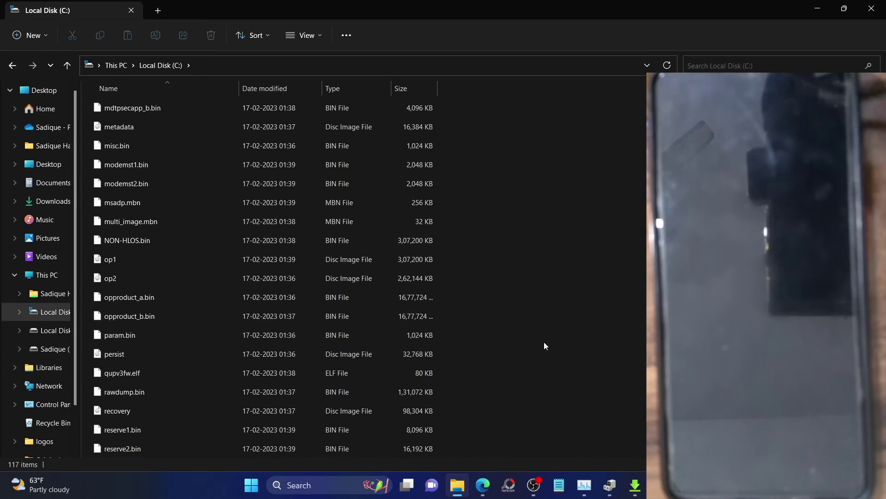
scroll(543, 342, "down", 1)
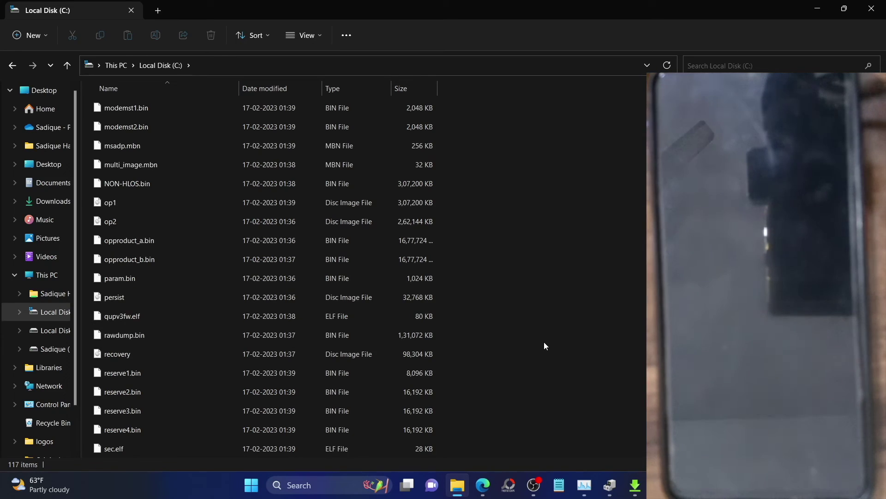
- Select the recovery image file, then scroll back up through the dumps
left_click(220, 363)
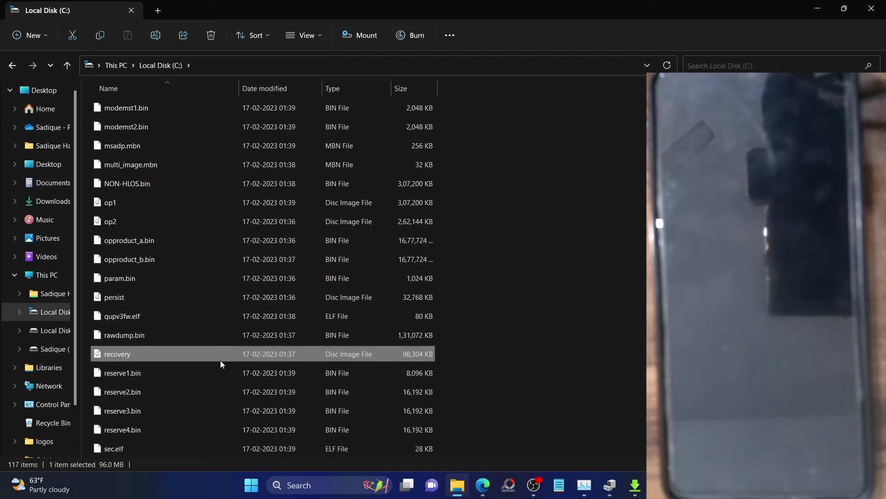
left_click(597, 346)
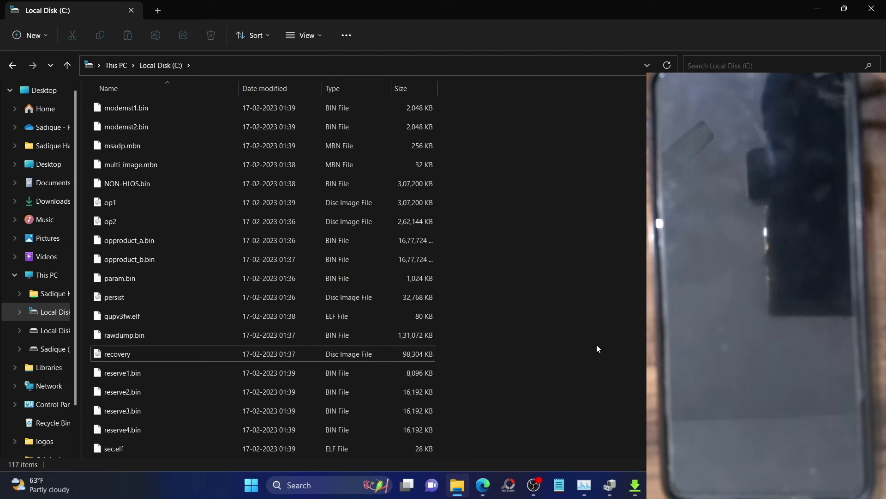
left_click(408, 353)
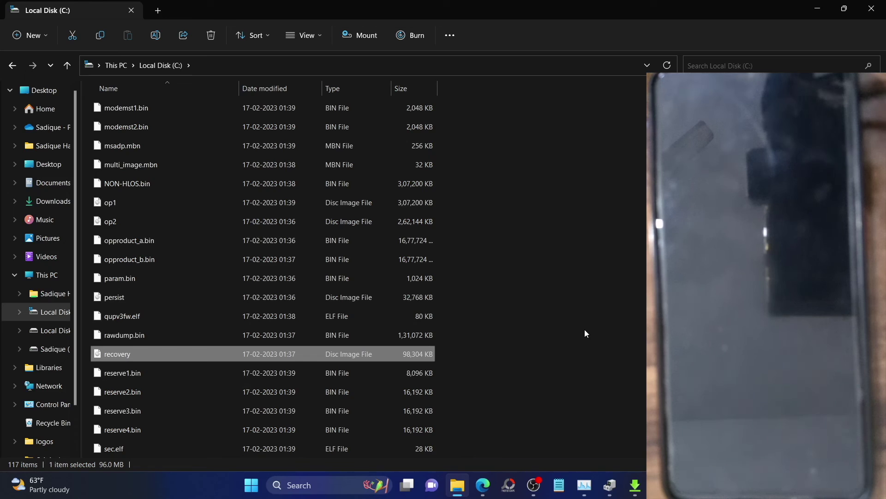
scroll(585, 334, "up", 1)
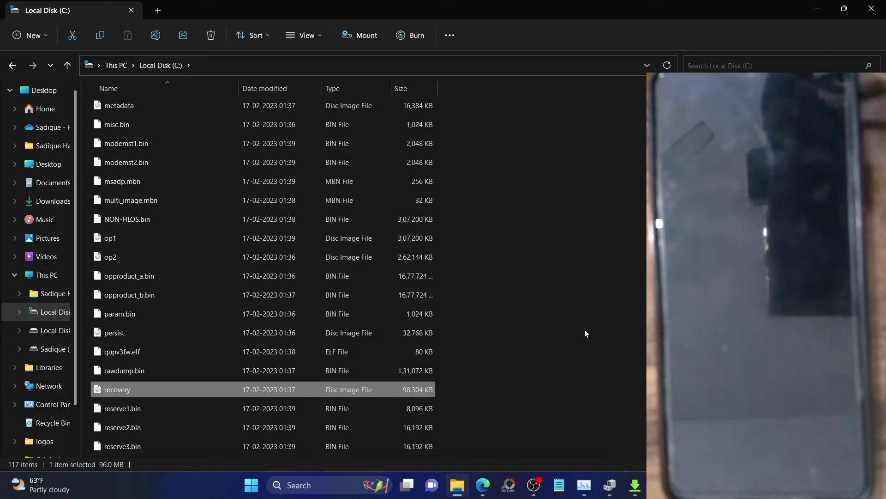
scroll(585, 334, "up", 2)
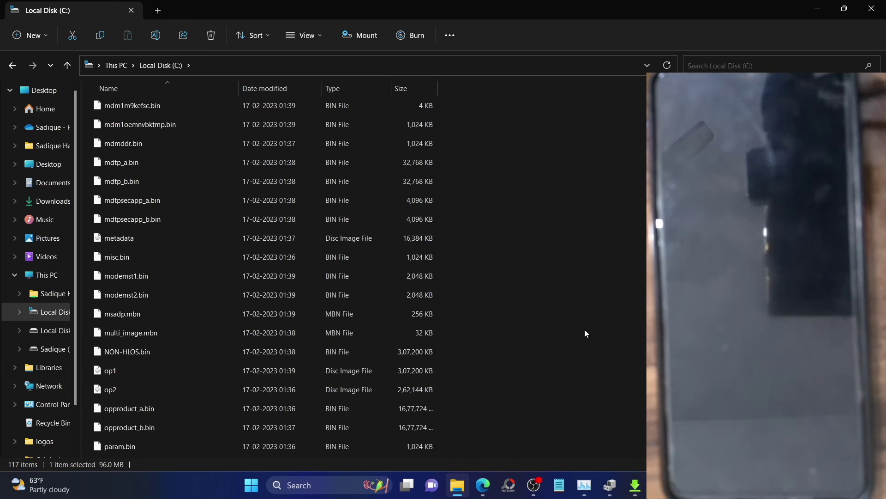
scroll(585, 334, "up", 1)
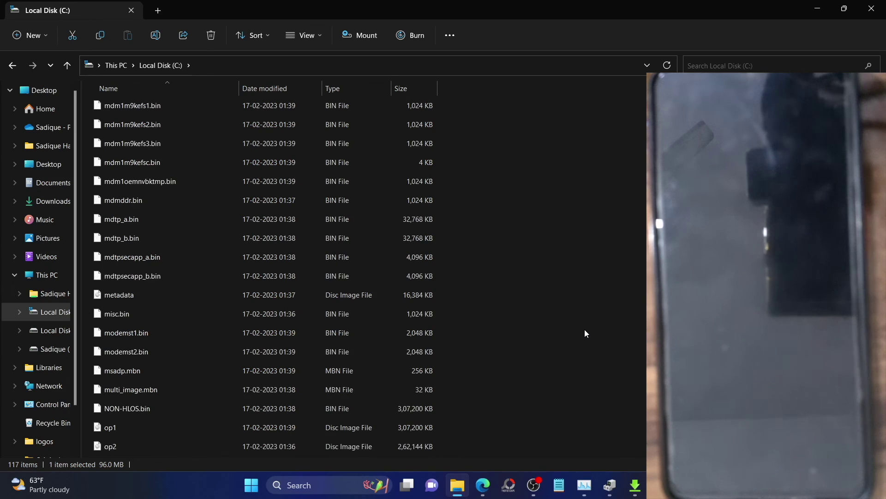
scroll(585, 333, "up", 2)
scroll(585, 334, "up", 2)
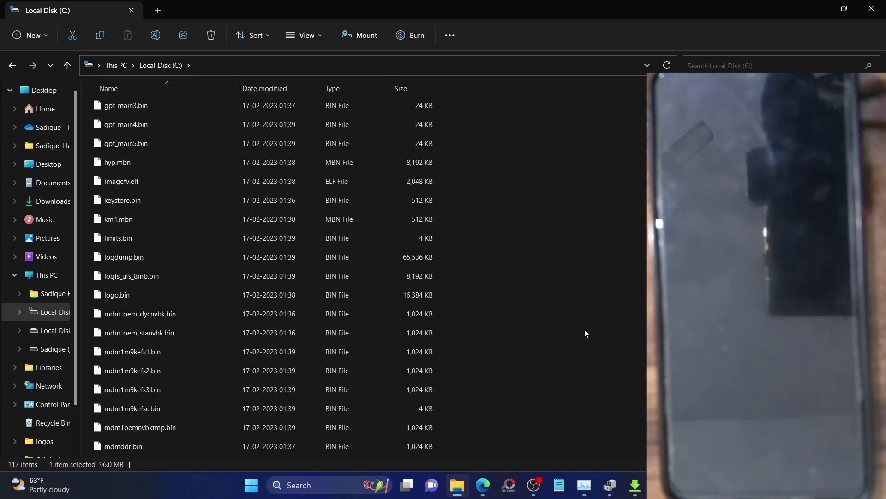